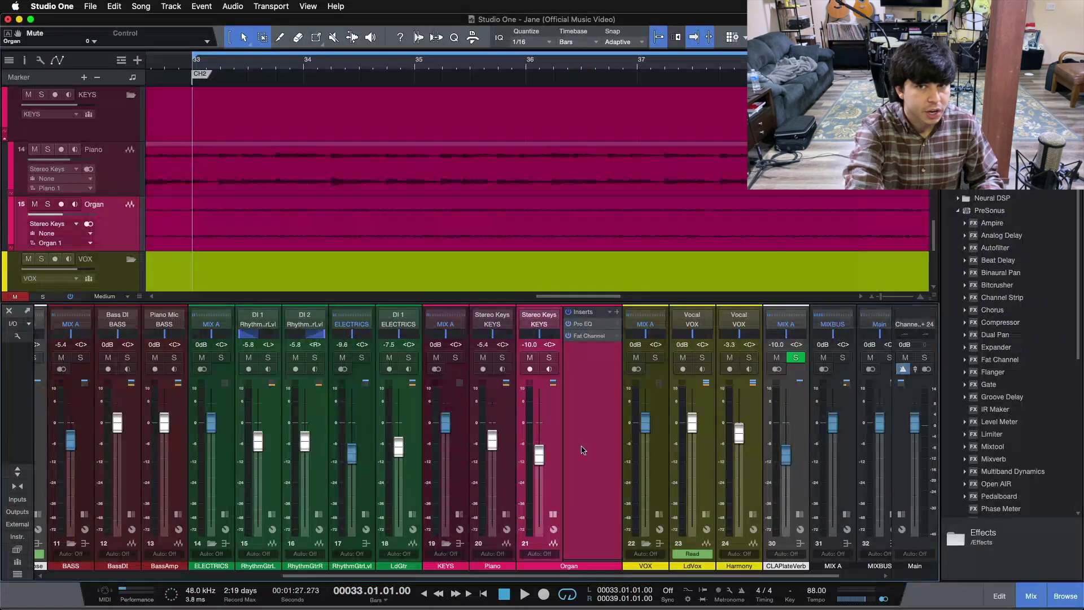
Play the mix from the chorus marker, solo the Organ channel, and return the playhead to the marker
key("space")
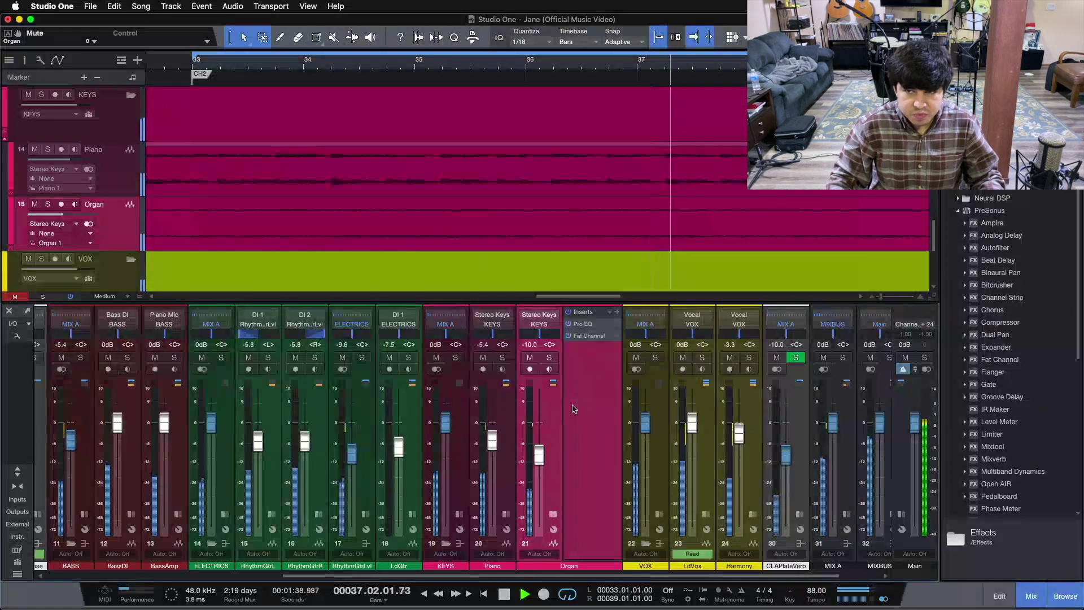
left_click(549, 358)
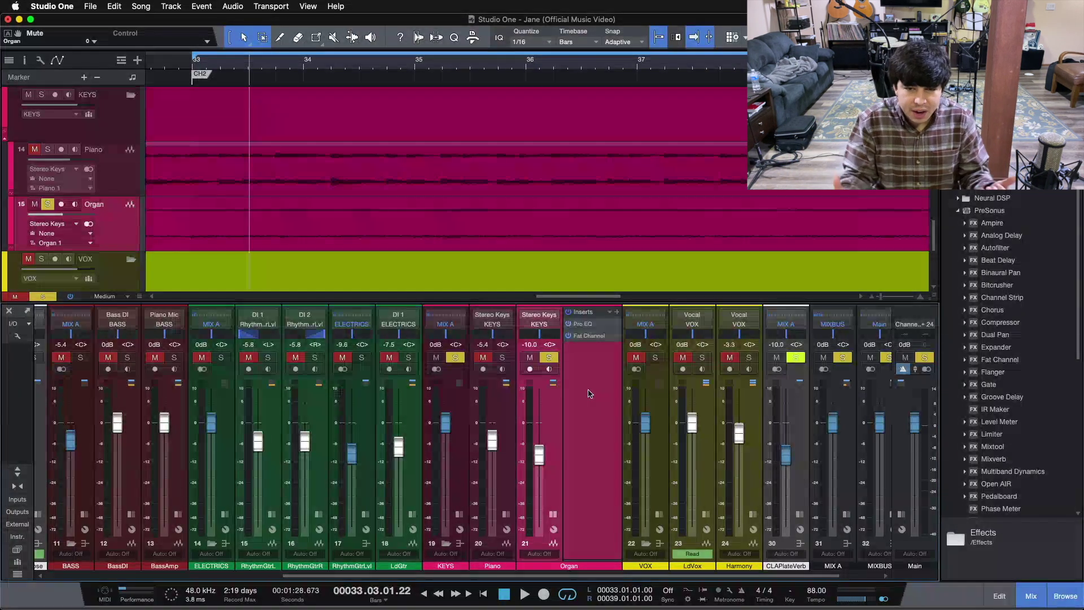
key("KP_1")
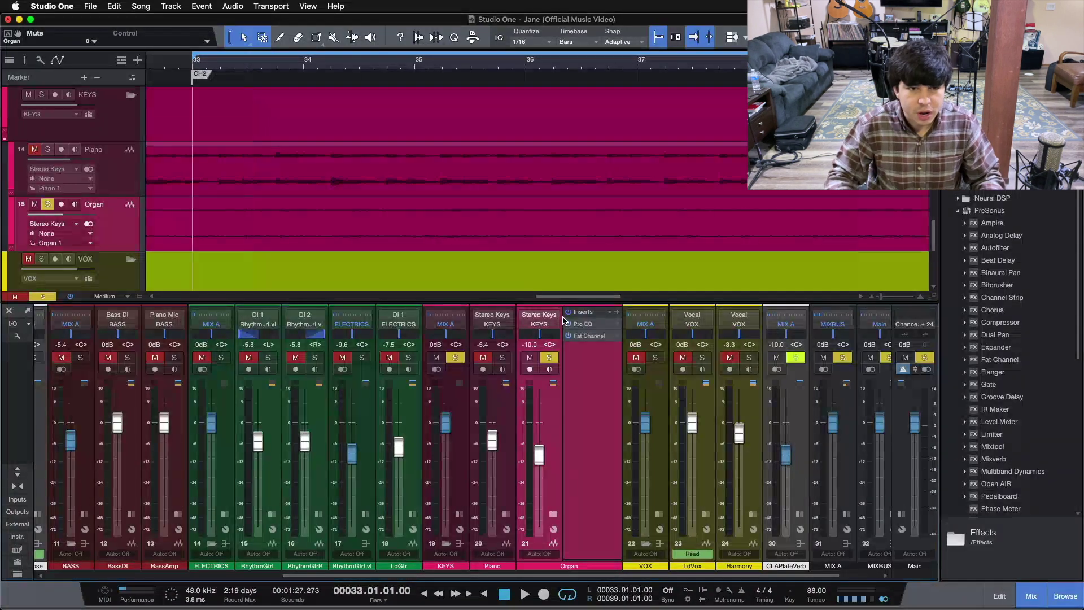
Play the soloed organ and compare its sound with all channel inserts bypassed and active
left_click(567, 313)
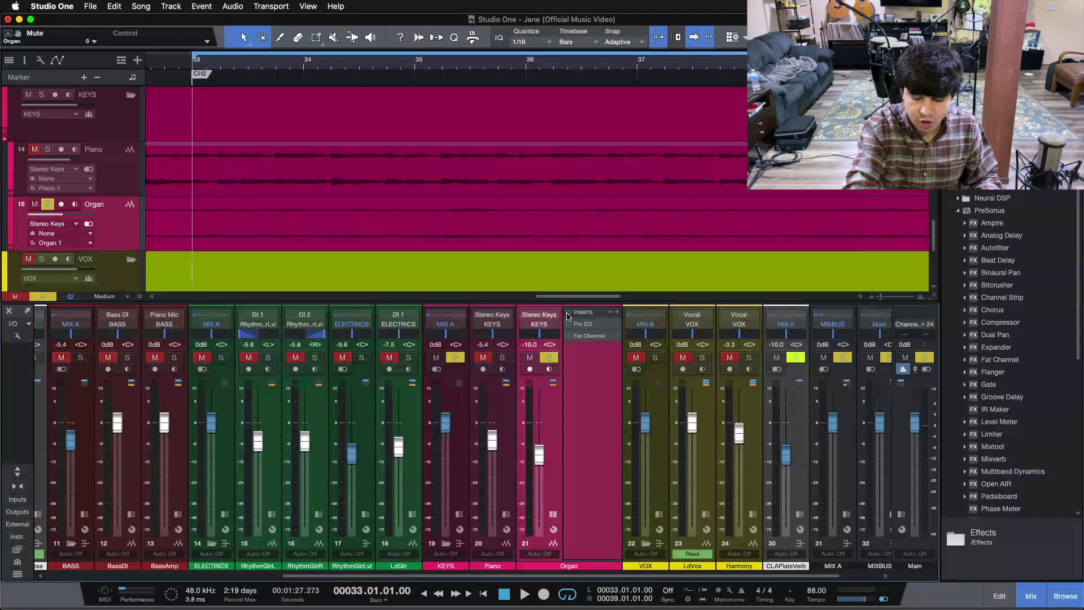
key("space")
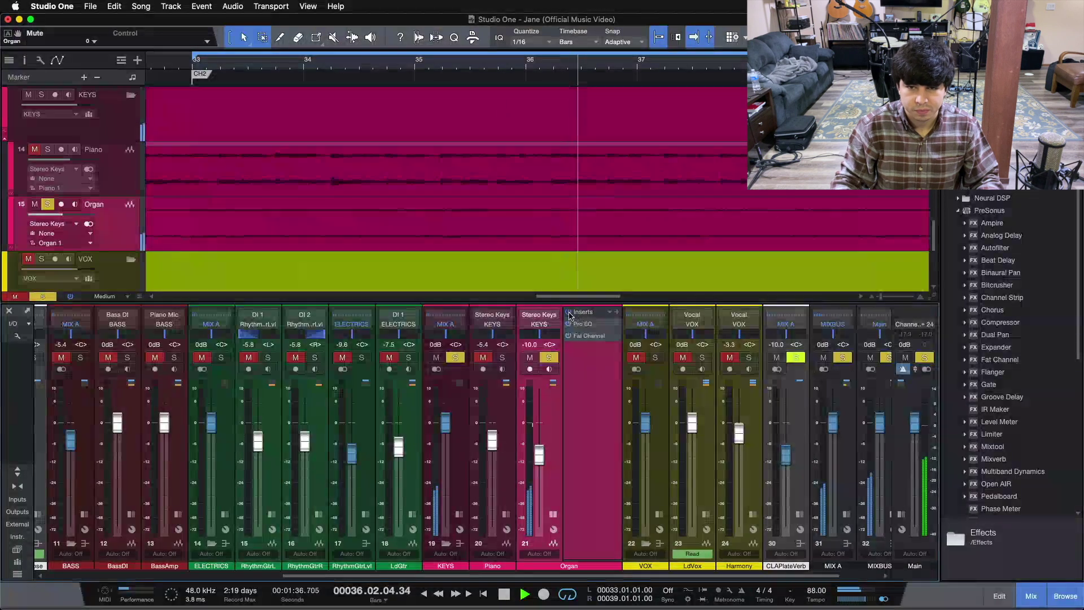
left_click(569, 314)
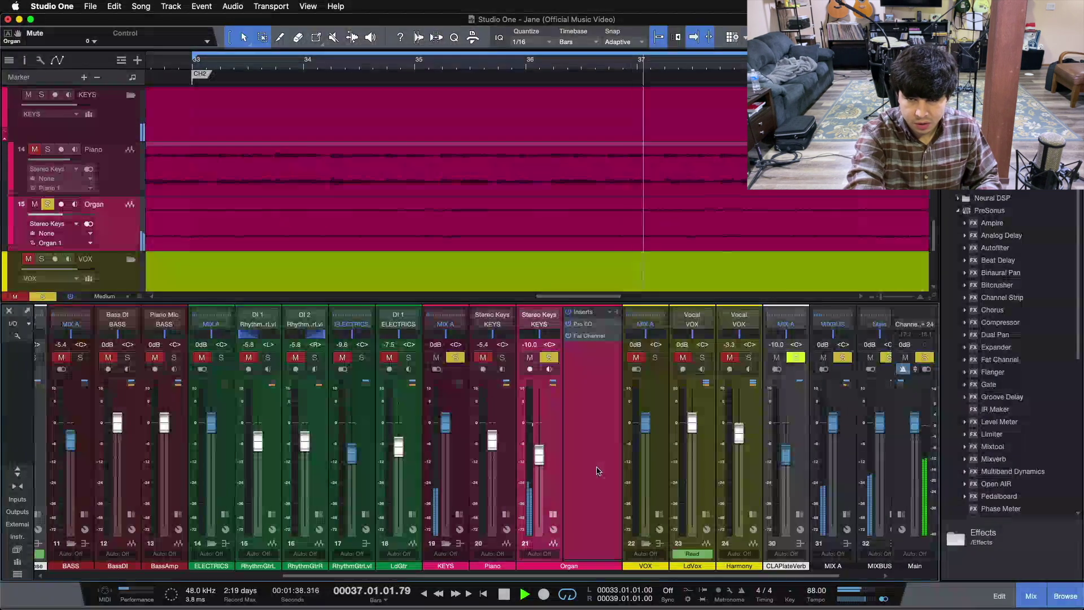
key("space")
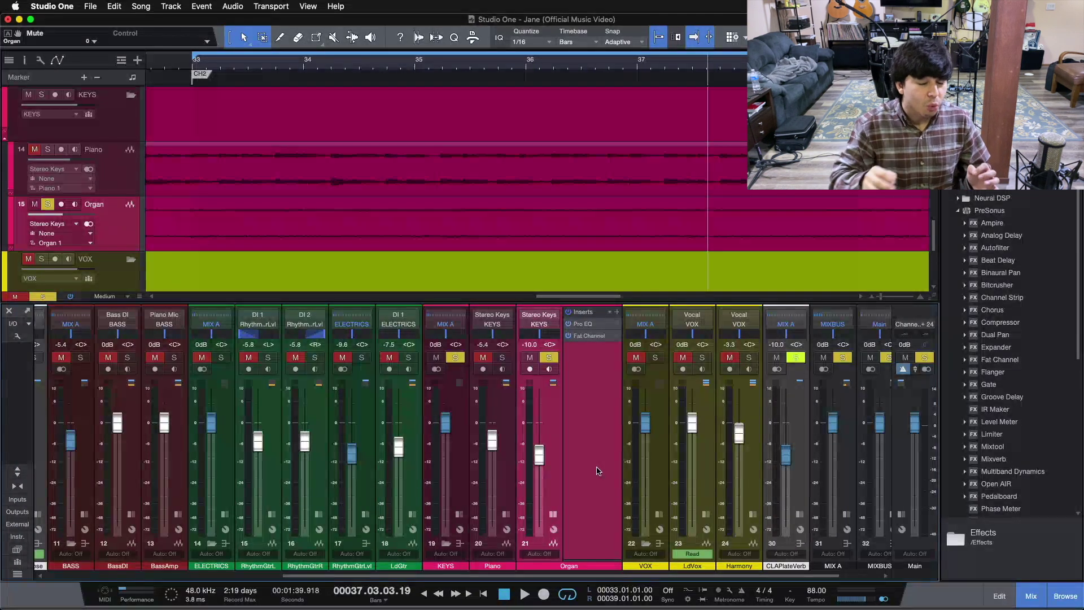
Open the Organ channel's Pro EQ, move its window fully into view, and toggle the low-cut filter off and on
left_click(580, 325)
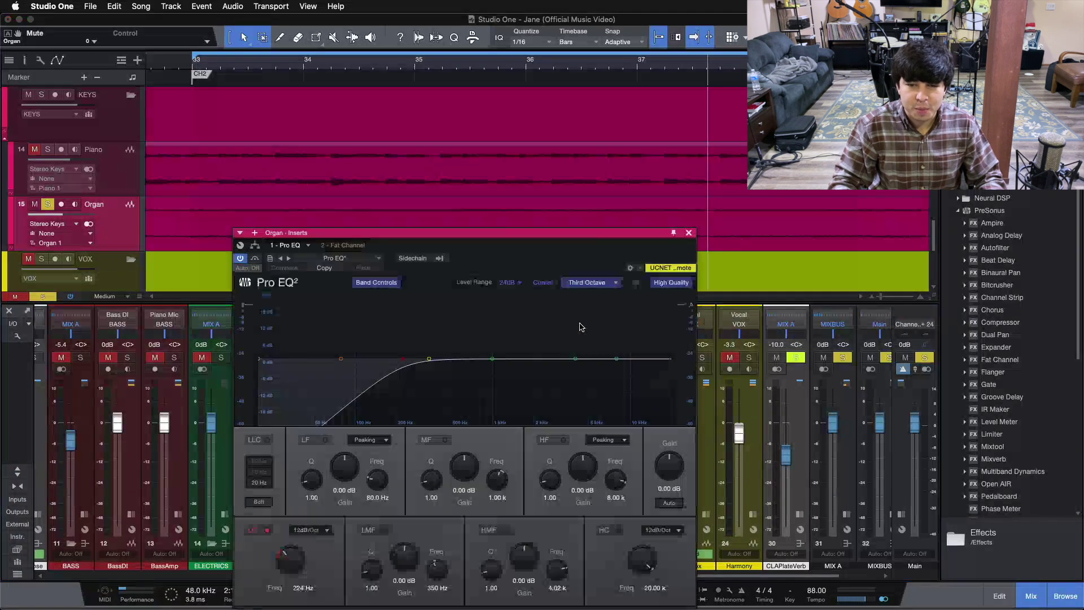
left_click_drag(522, 268, 616, 199)
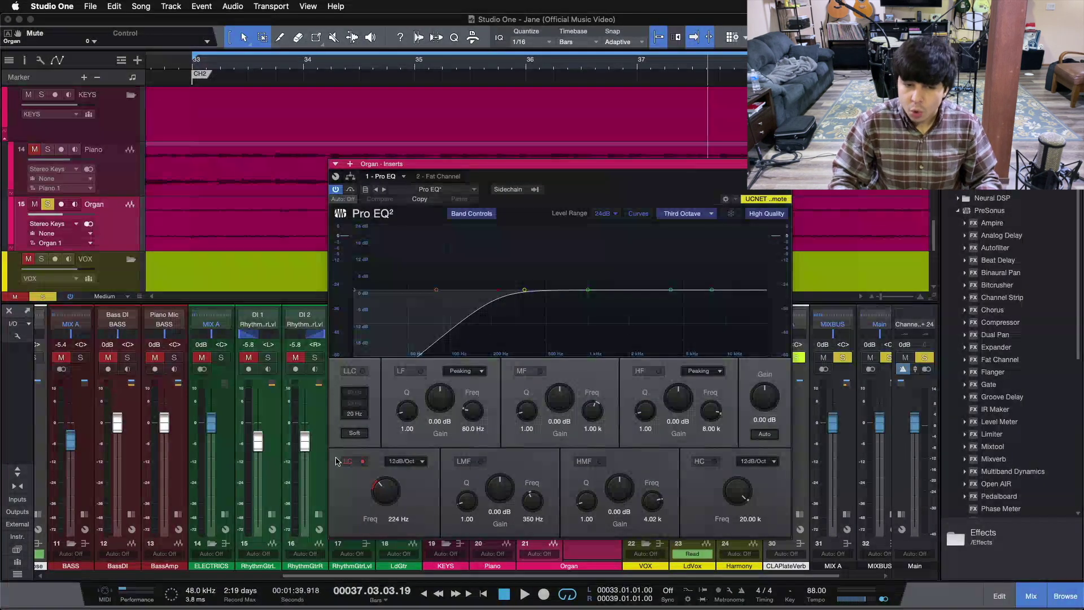
left_click(361, 461)
left_click(361, 461)
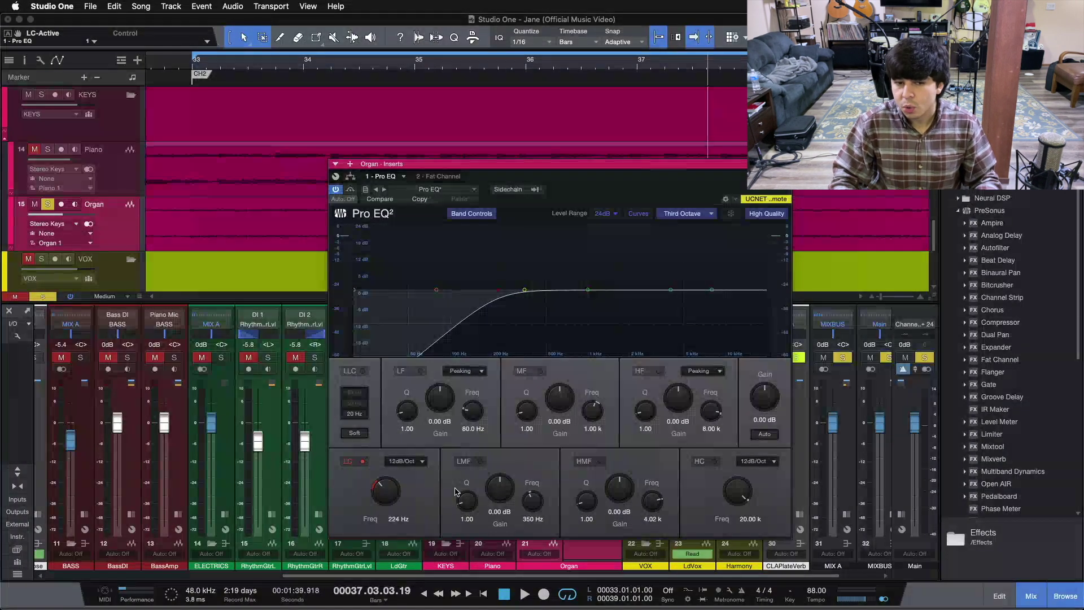
Compare the organ with the 224 Hz low-cut filter off and on during playback, leaving the filter on
left_click(361, 461)
key("space")
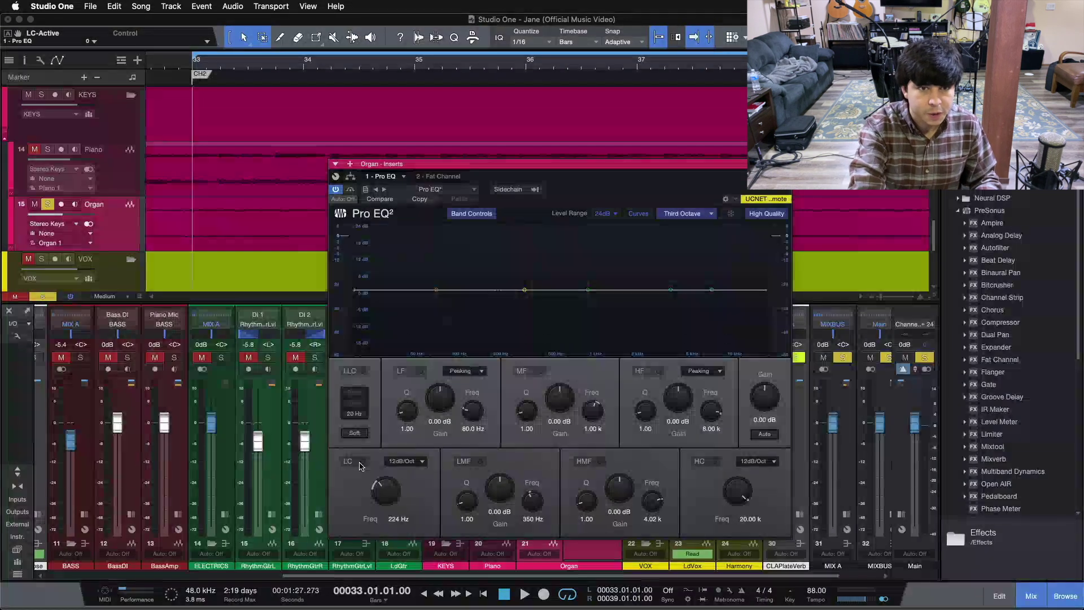
key("space")
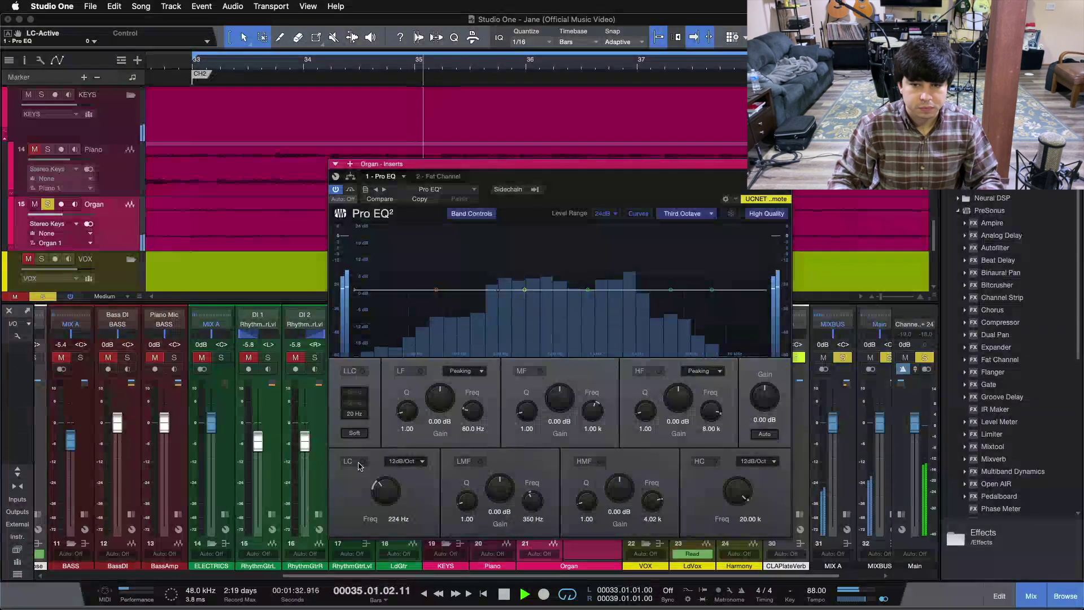
left_click(360, 462)
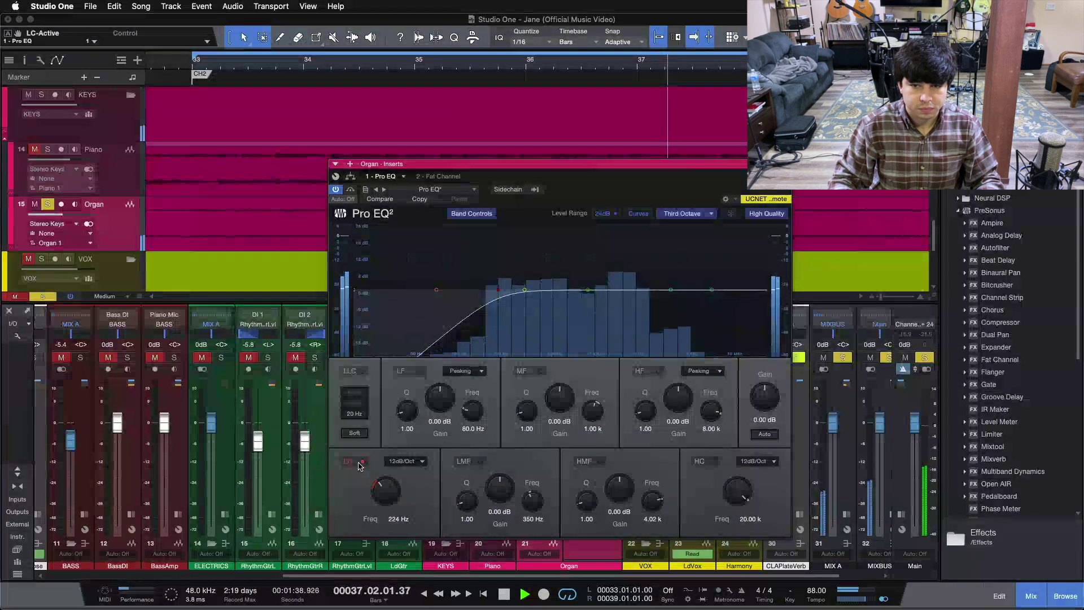
left_click(359, 462)
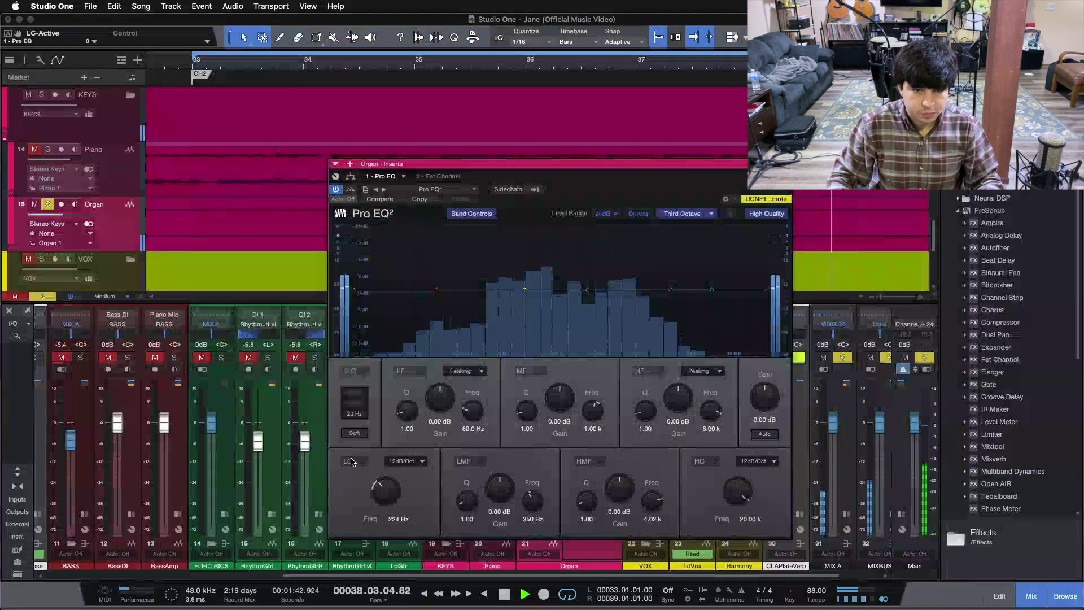
left_click(352, 462)
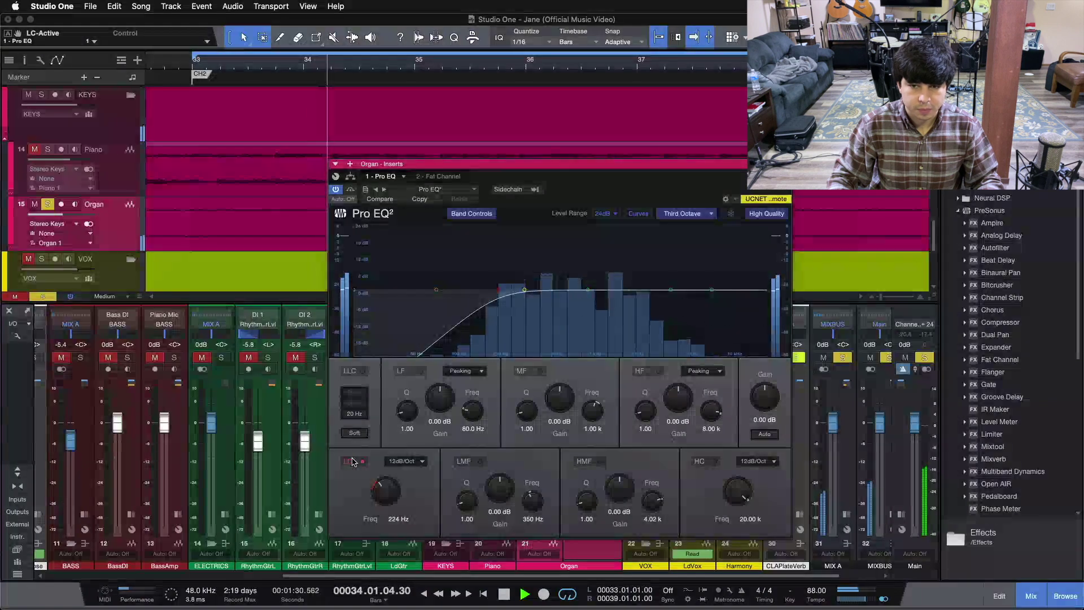
left_click(353, 462)
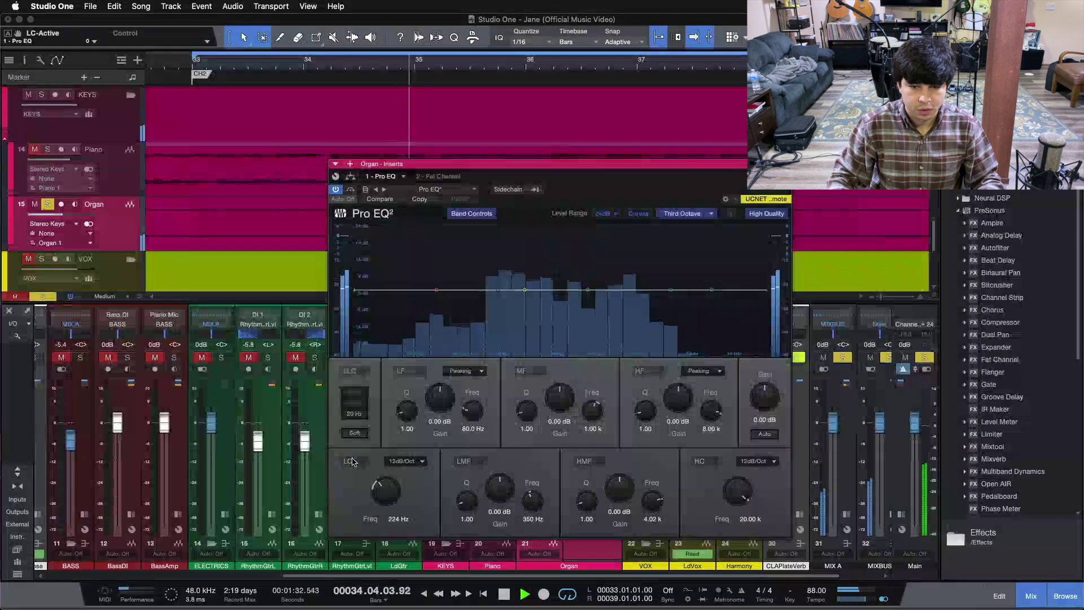
left_click(353, 462)
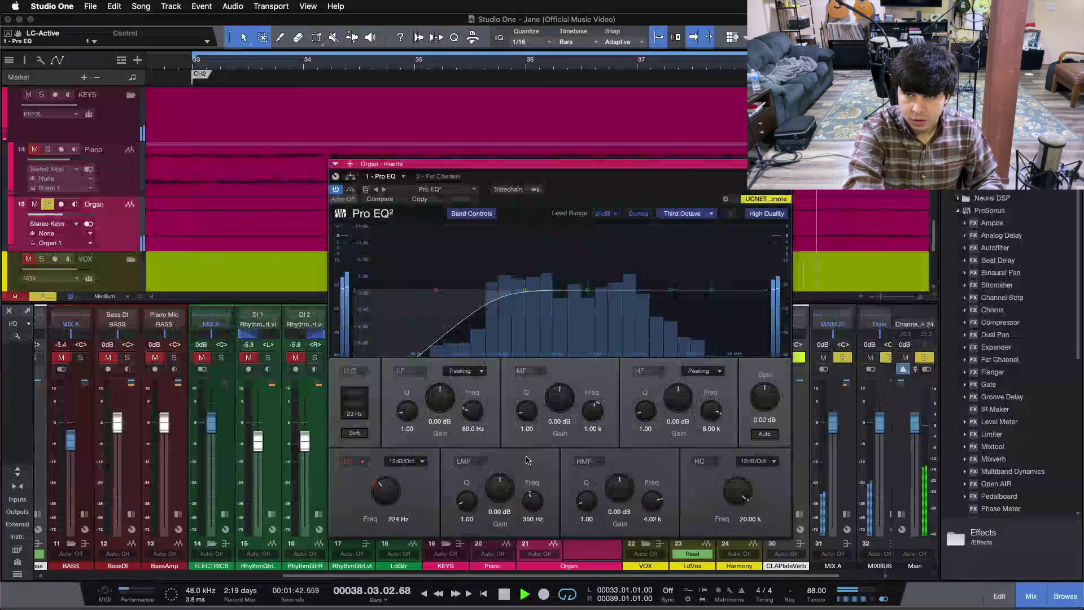
key("space")
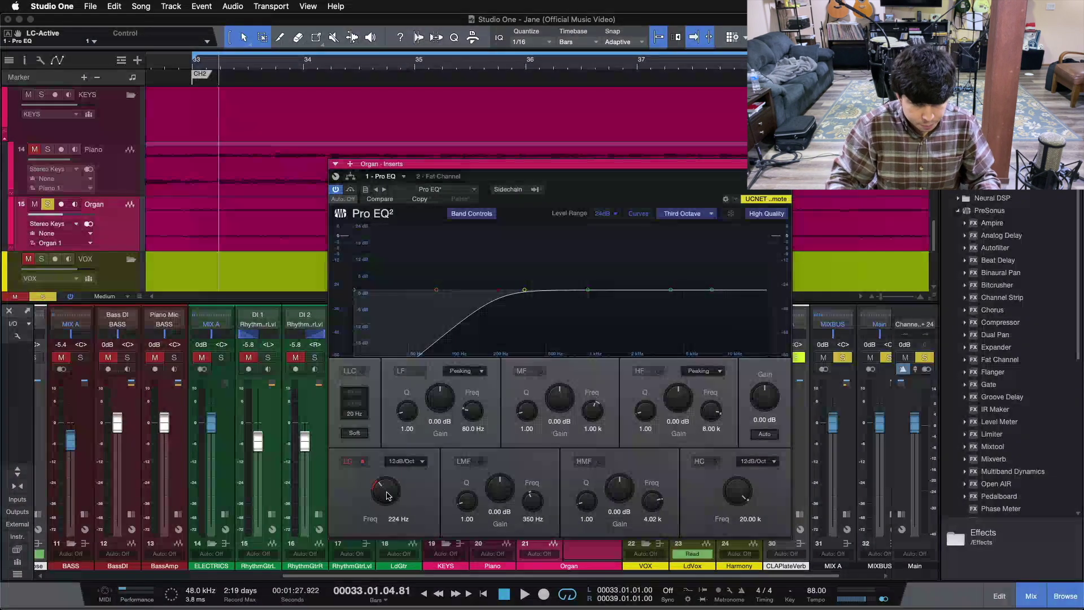
Lower the Pro EQ low-cut frequency on the organ to 75 Hz with the filter switched on
left_click_drag(385, 490, 363, 491)
left_click(363, 460)
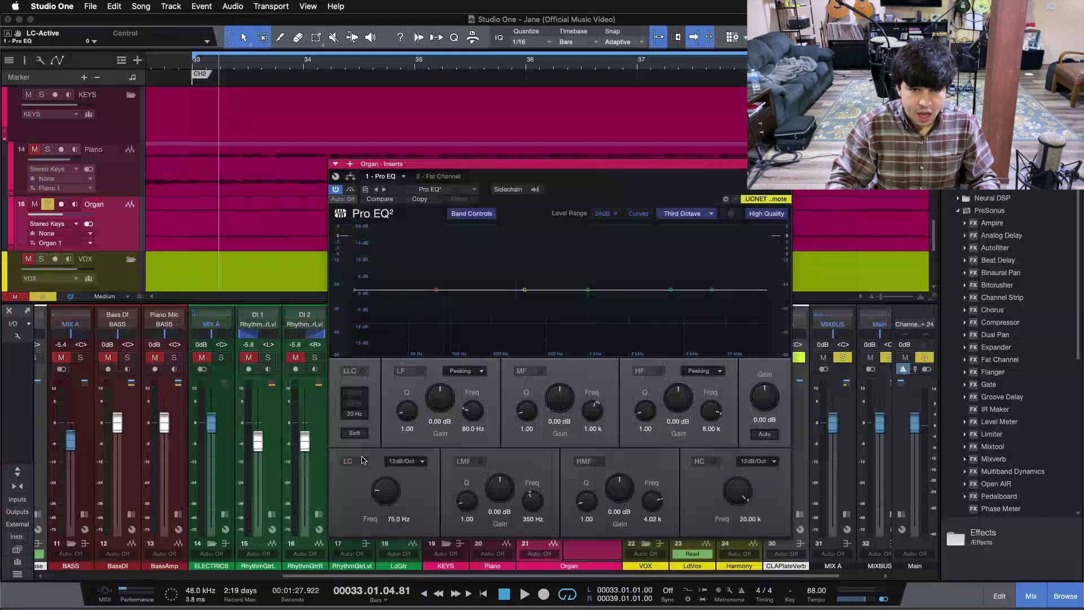
scroll(378, 491, "up", 1)
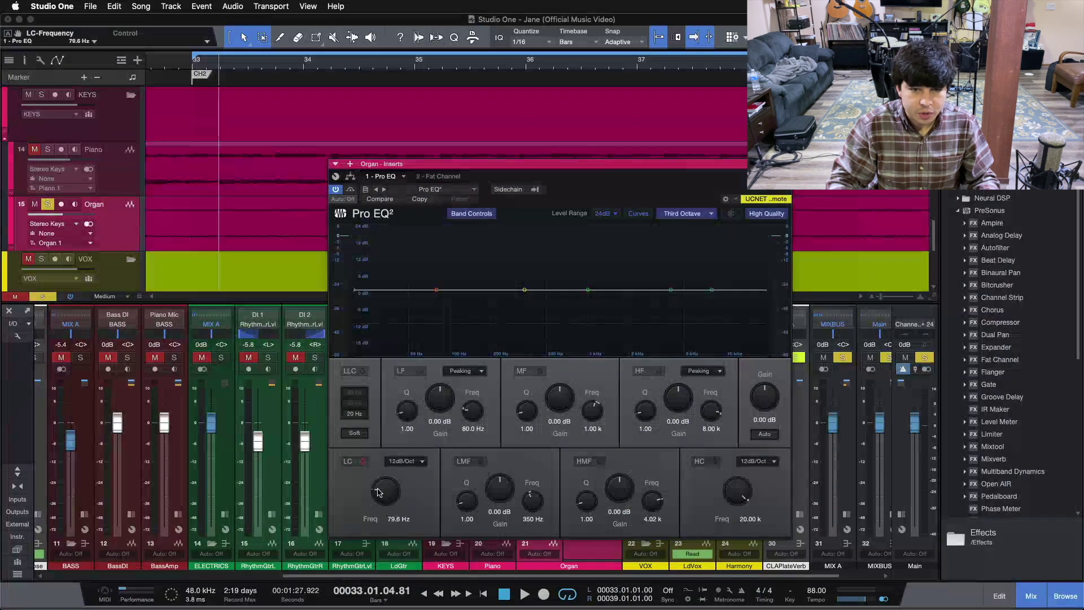
left_click(363, 462)
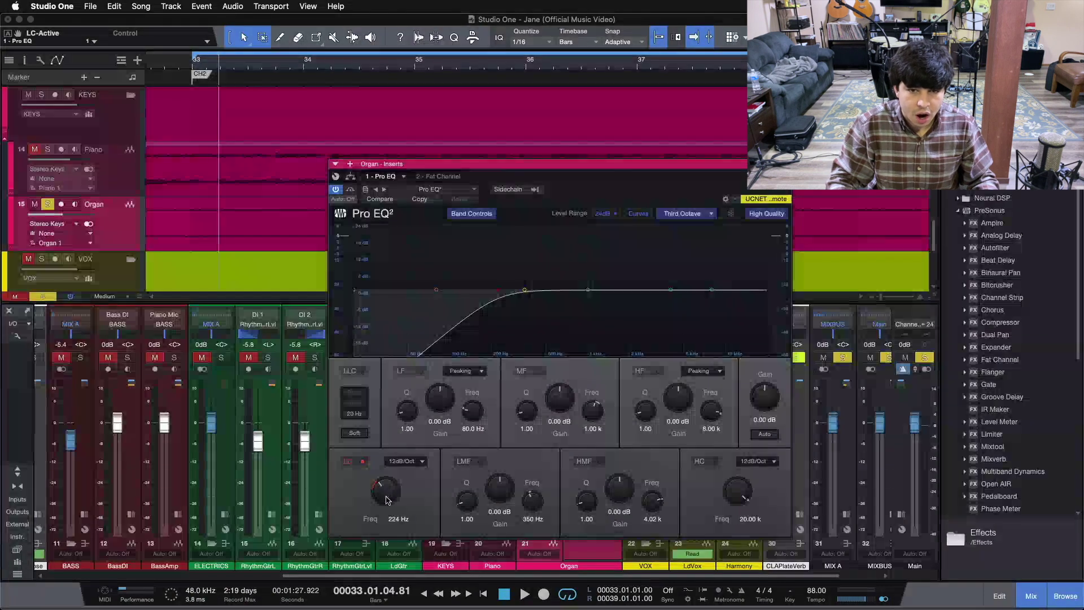
scroll(386, 498, "down", 5)
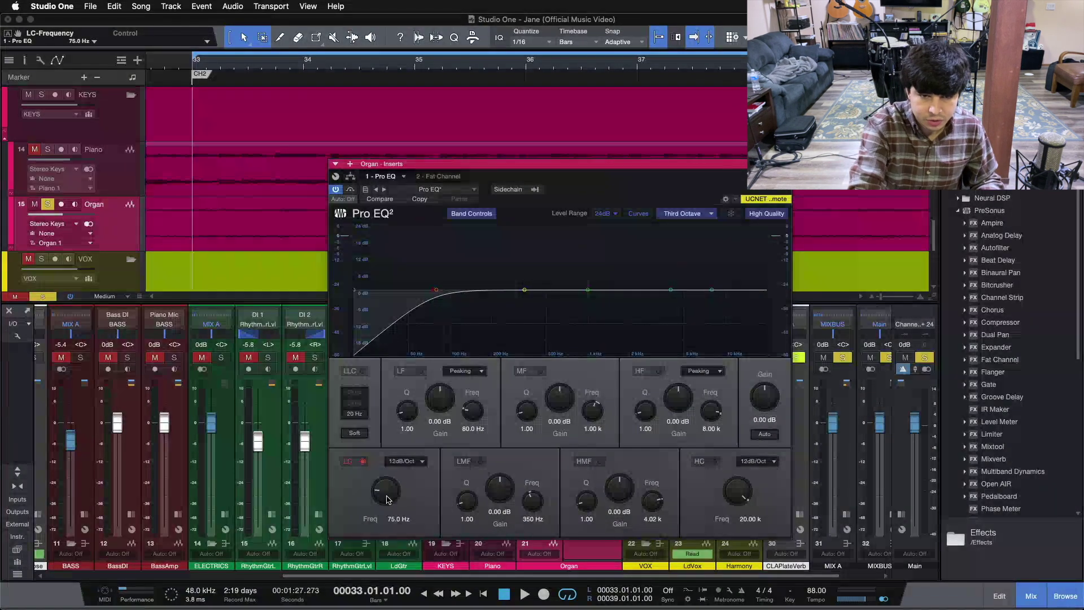
Raise the organ's low-cut frequency gradually to 224 Hz during playback and return the playhead to the chorus marker
key("space")
scroll(388, 498, "up", 5)
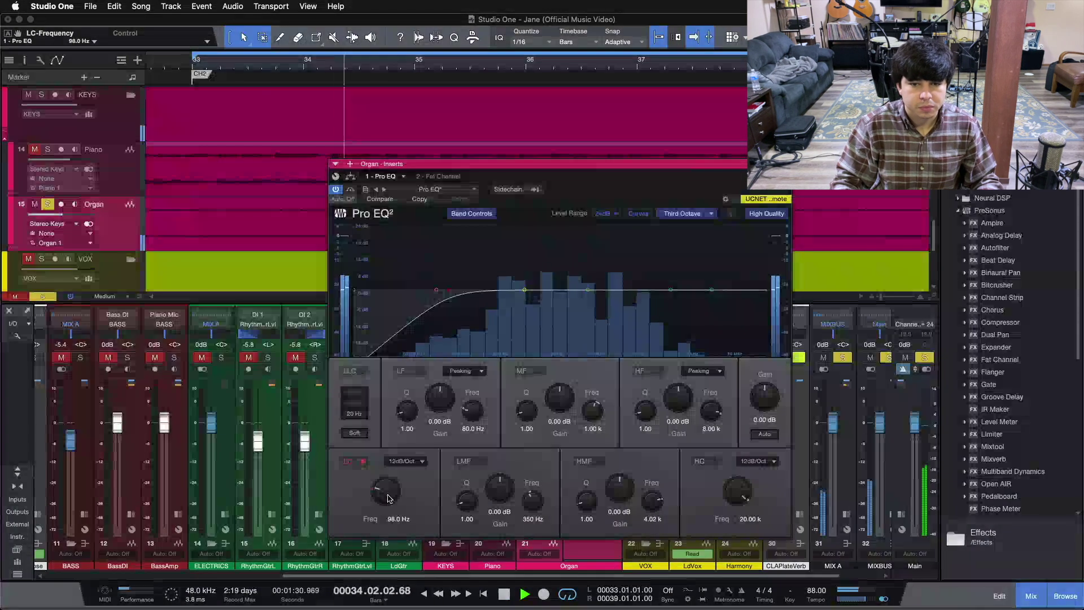
scroll(387, 498, "up", 4)
scroll(387, 497, "up", 3)
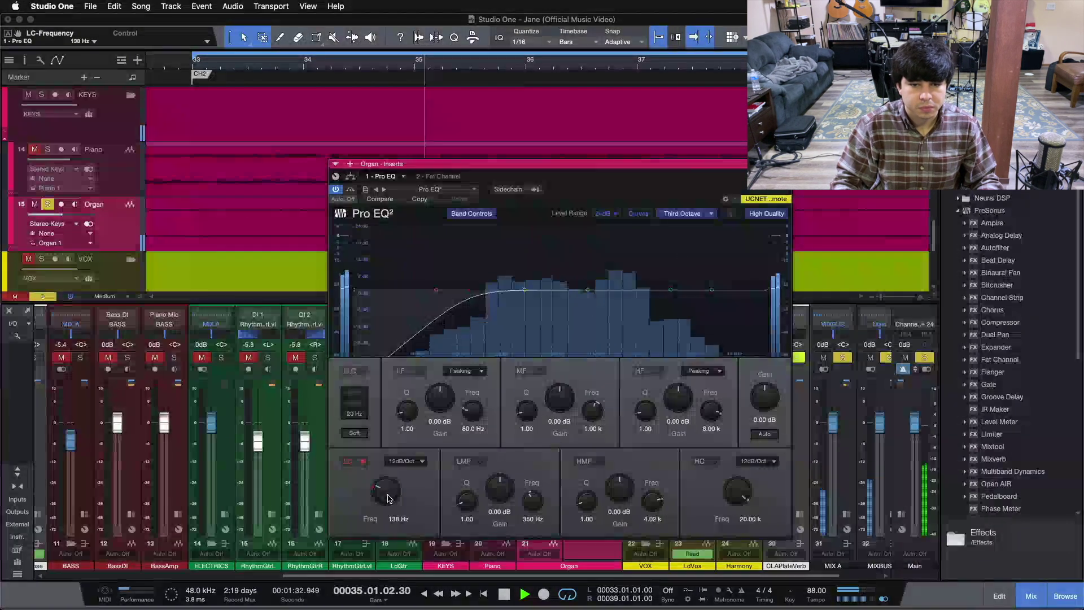
scroll(387, 498, "up", 2)
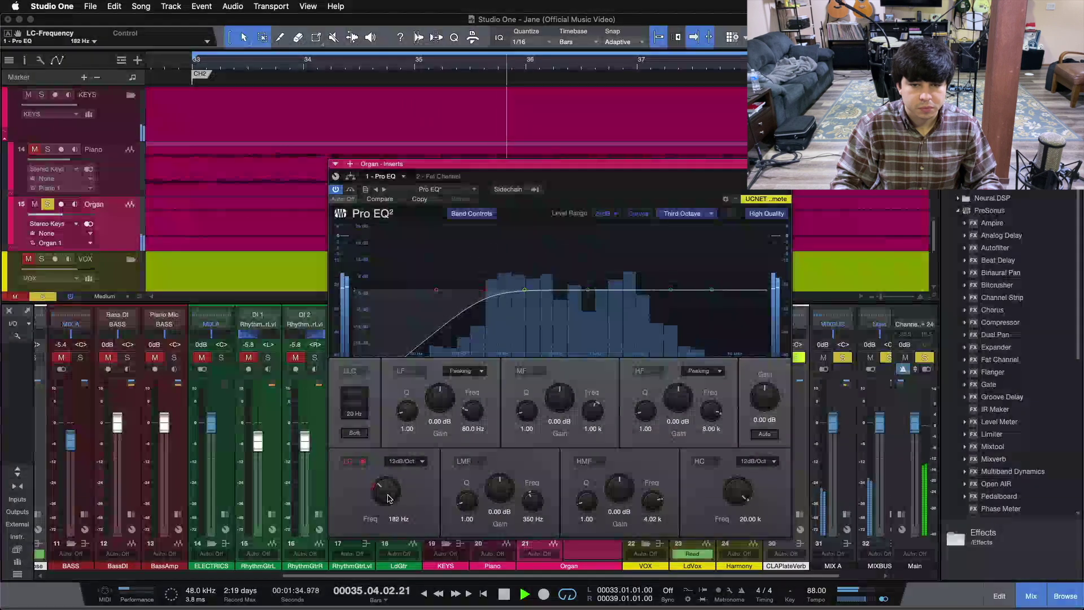
scroll(388, 497, "up", 2)
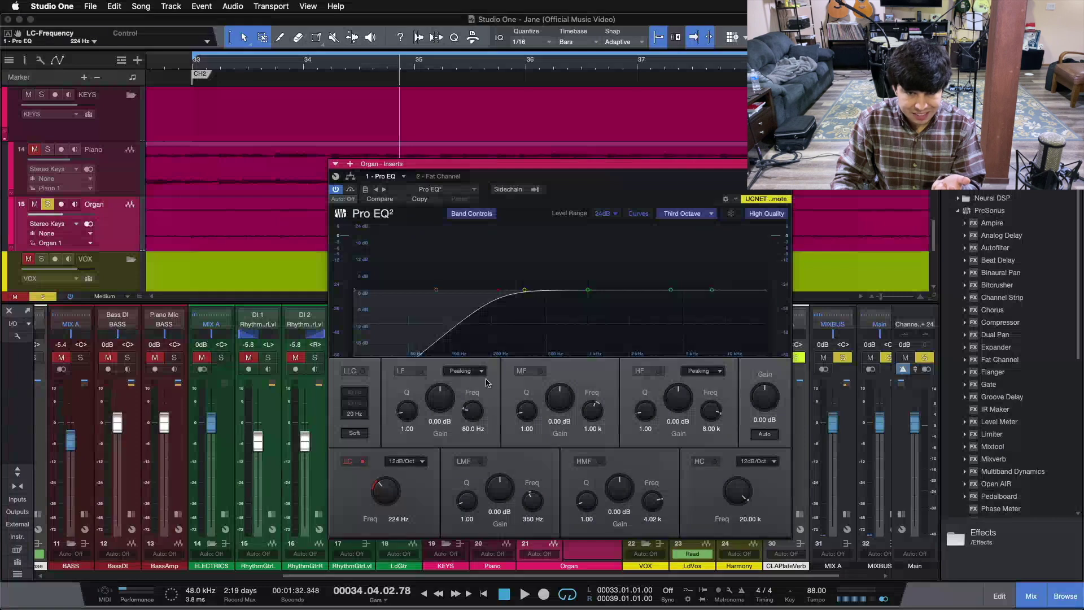
key("KP_1")
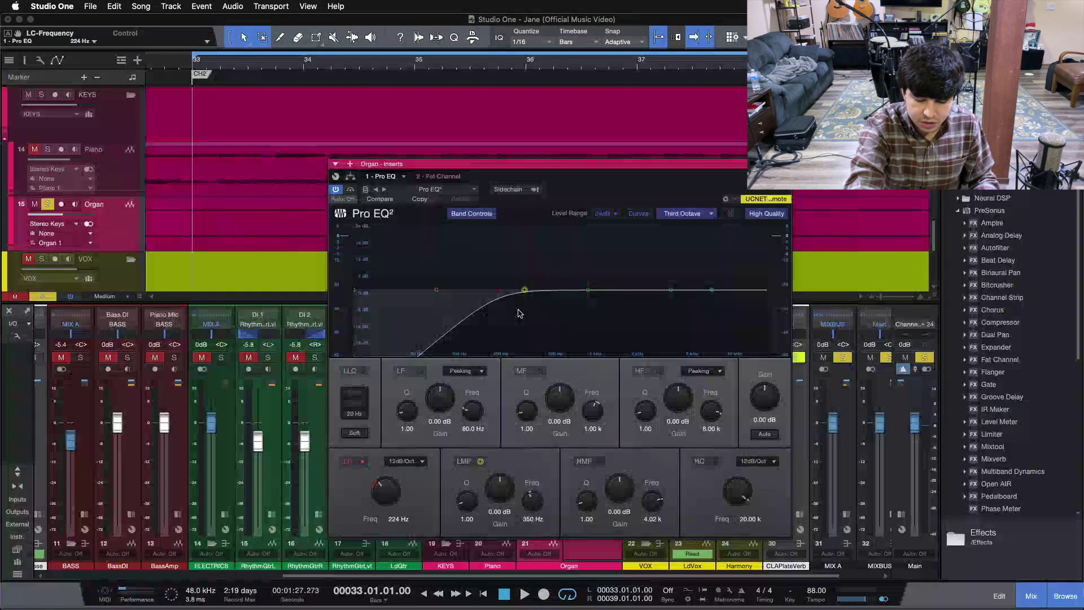
Try the organ's low-cut at 364 Hz during playback, compare it with the EQ bypassed, and restore 224 Hz
key("space")
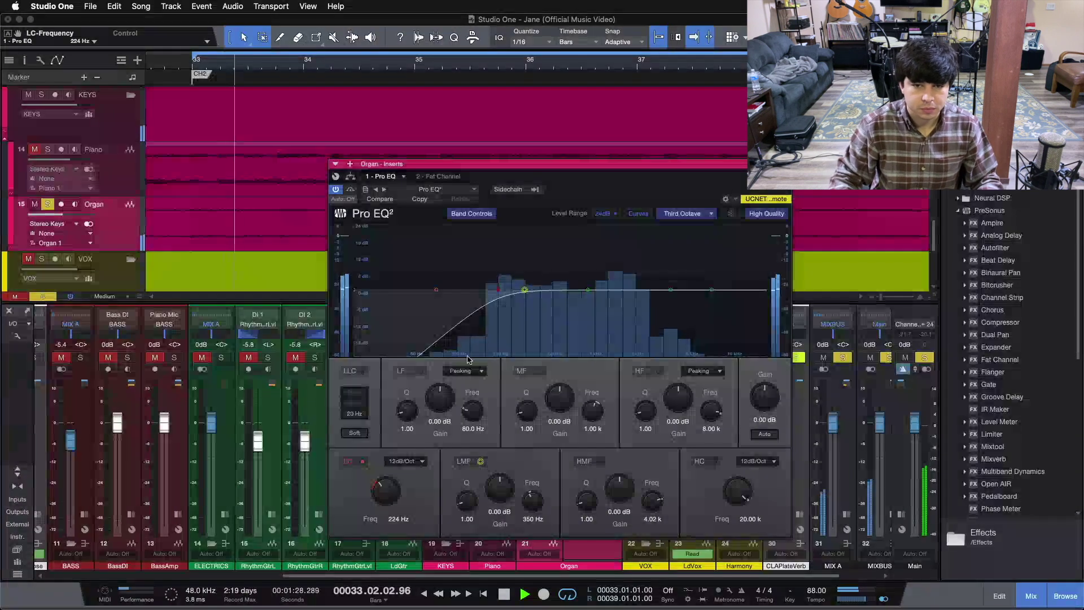
left_click_drag(384, 493, 383, 489)
scroll(382, 489, "up", 3)
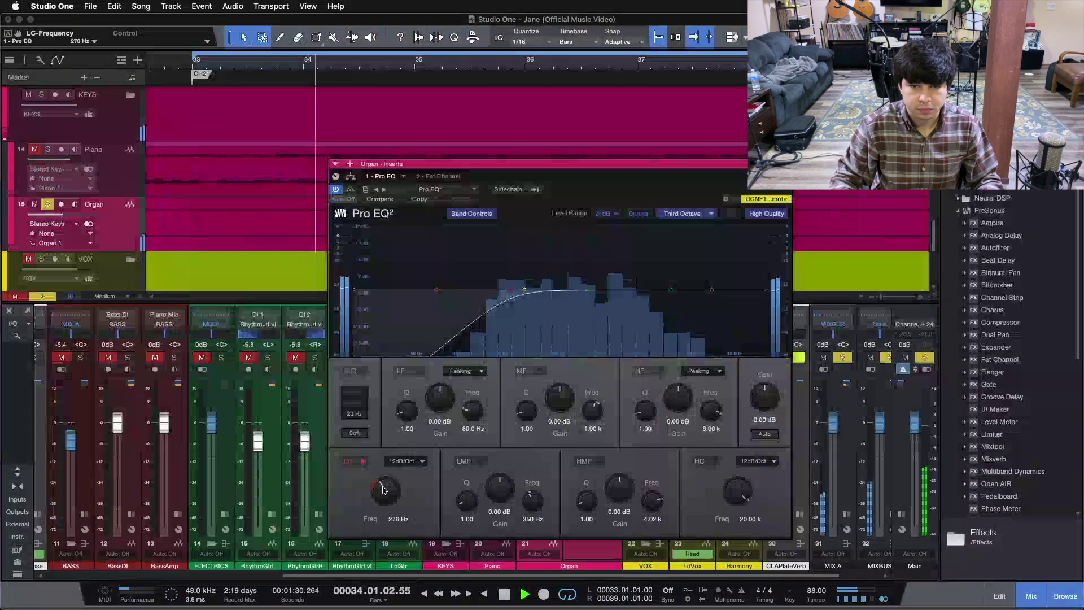
scroll(383, 489, "up", 2)
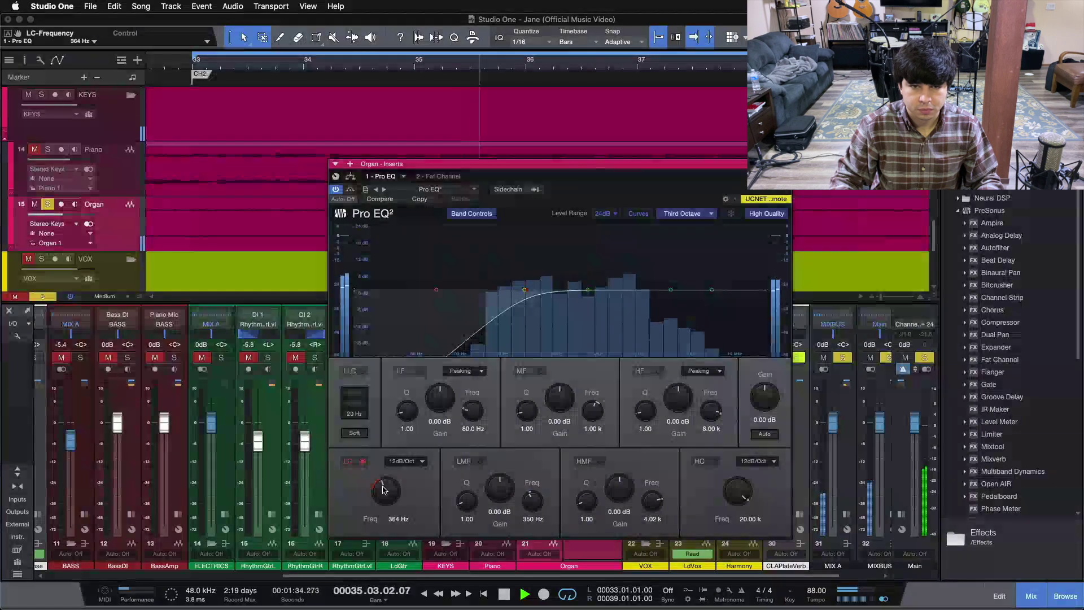
left_click(348, 189)
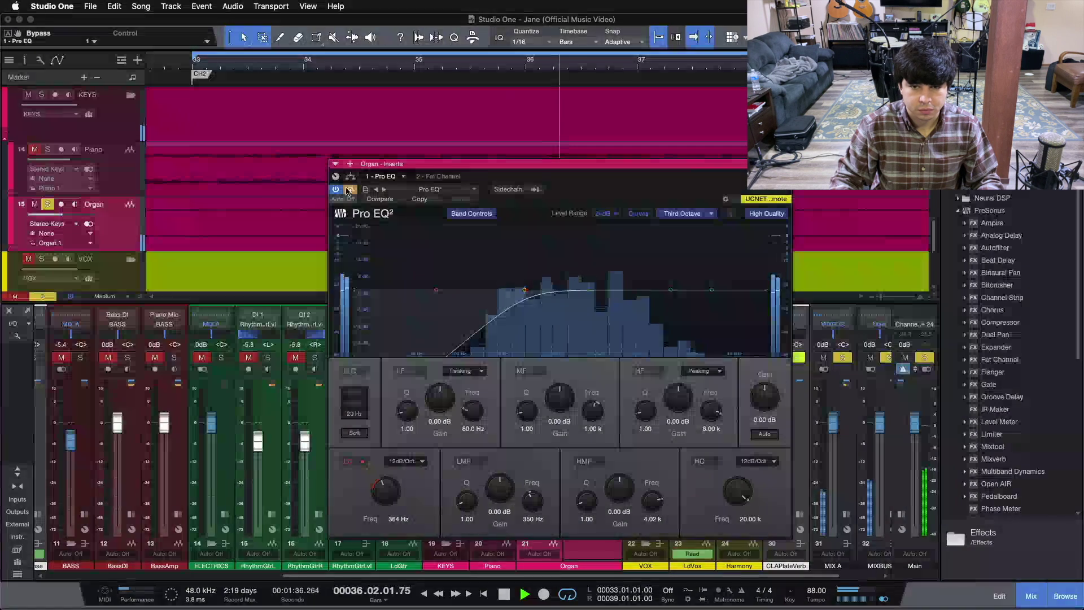
left_click(348, 190)
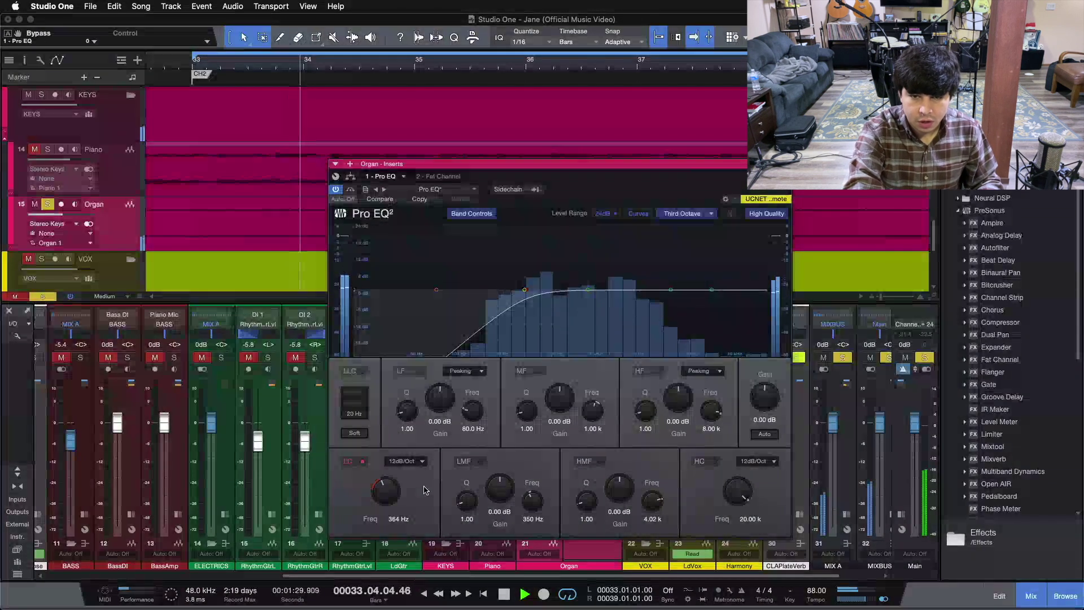
key("space")
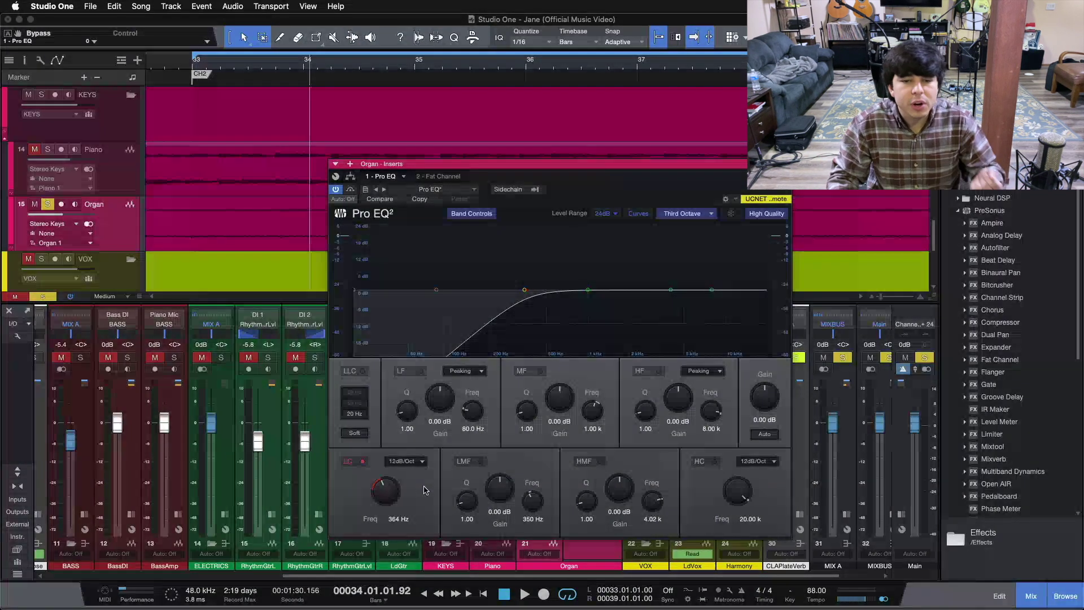
left_click_drag(382, 489, 383, 494)
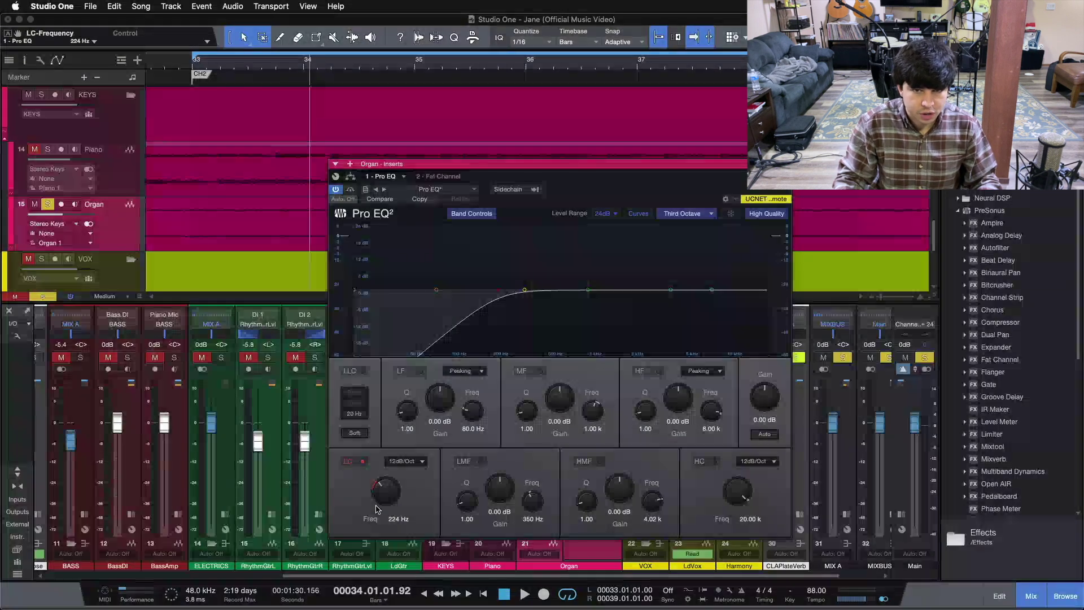
Open the organ's Fat Channel compressor and move the plug-in window down over the mixer
left_click(425, 176)
left_click_drag(327, 195, 249, 329)
scroll(533, 245, "down", 3)
scroll(483, 246, "up", 1)
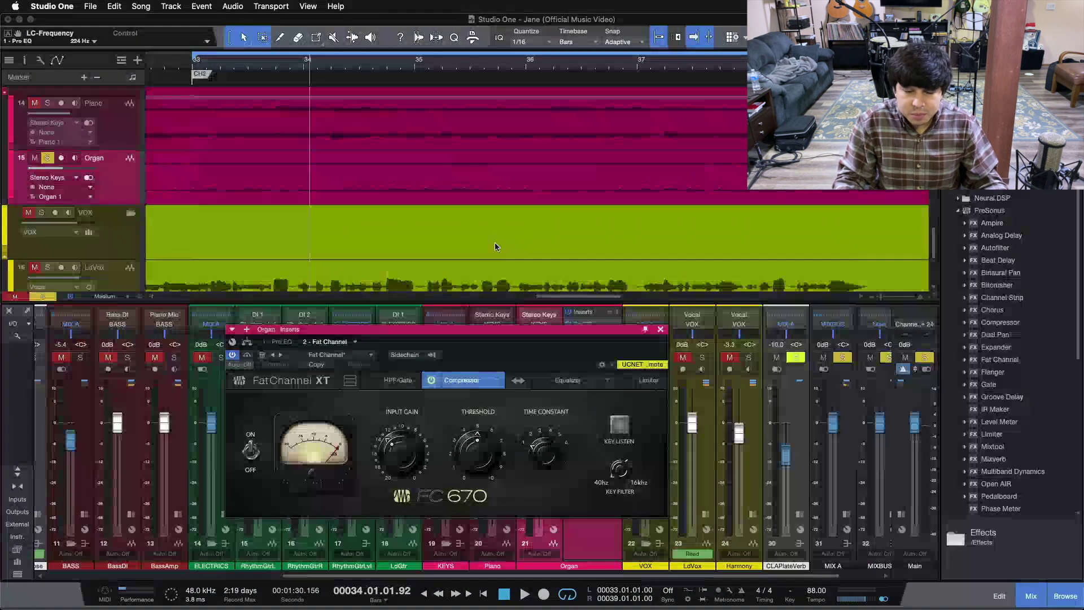
Review the organ's Pro EQ curve with the plug-in window moved clear of the inserts, and go back to the Fat Channel compressor
left_click_drag(358, 329, 455, 356)
left_click(388, 369)
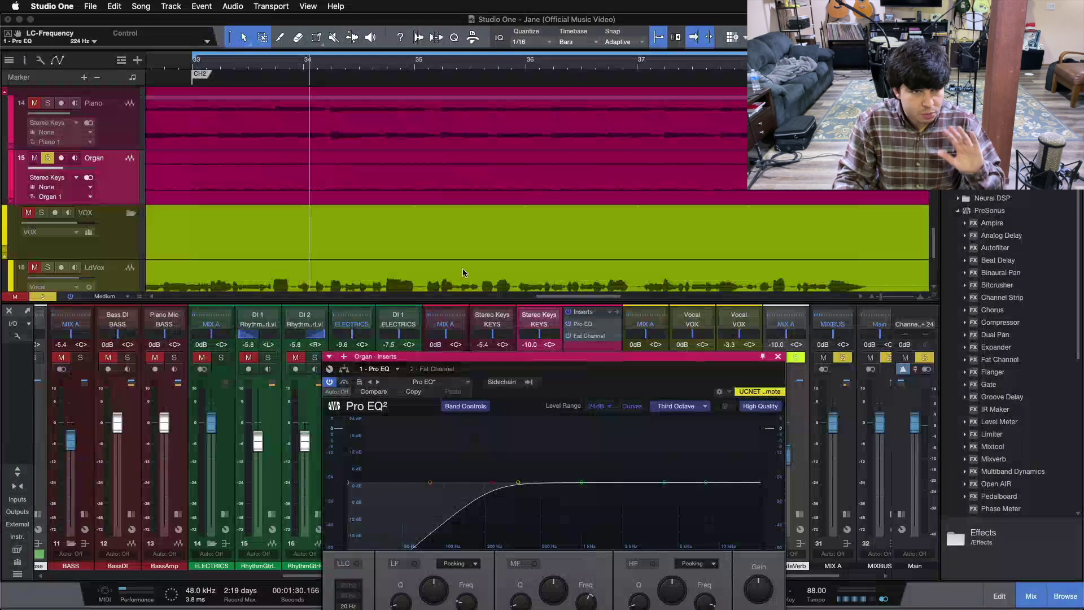
left_click(439, 370)
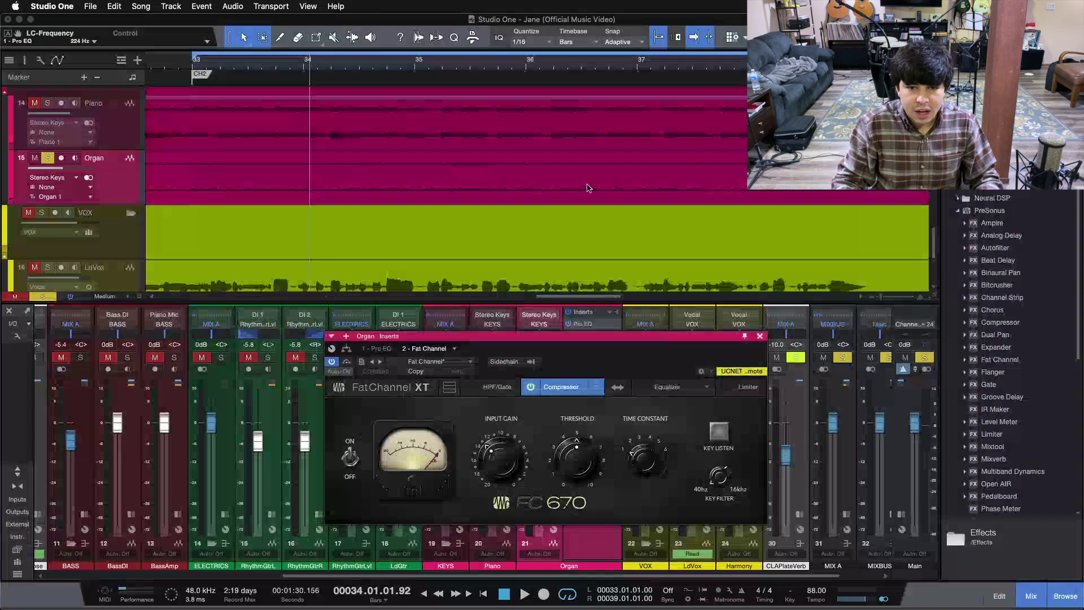
Play the soloed organ from the loop start at bar 33, comparing the Fat Channel compressor off and on, and leave it on
key("KP_1")
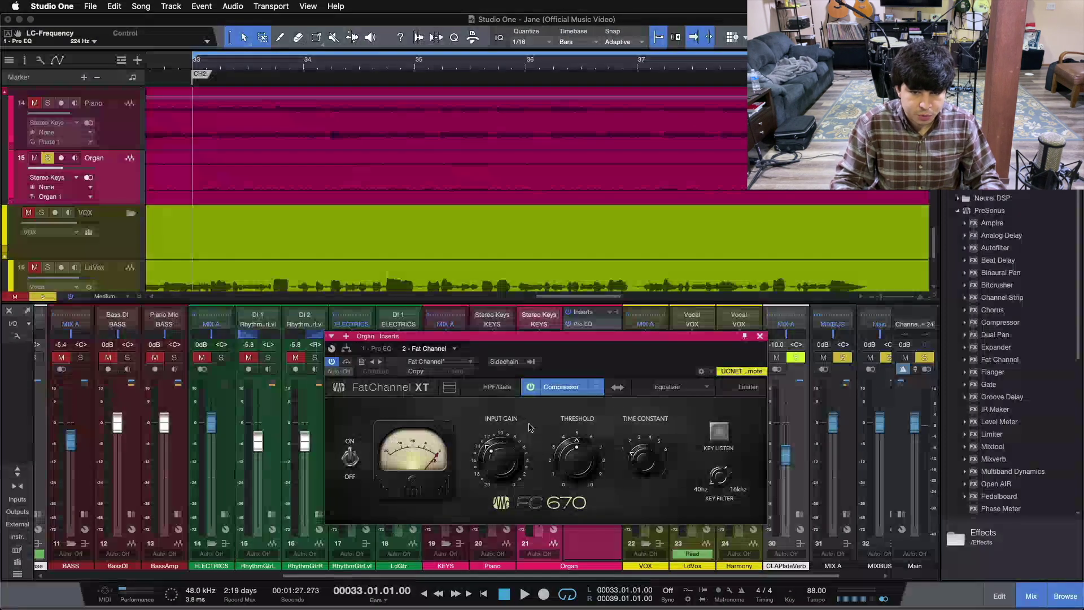
left_click(532, 388)
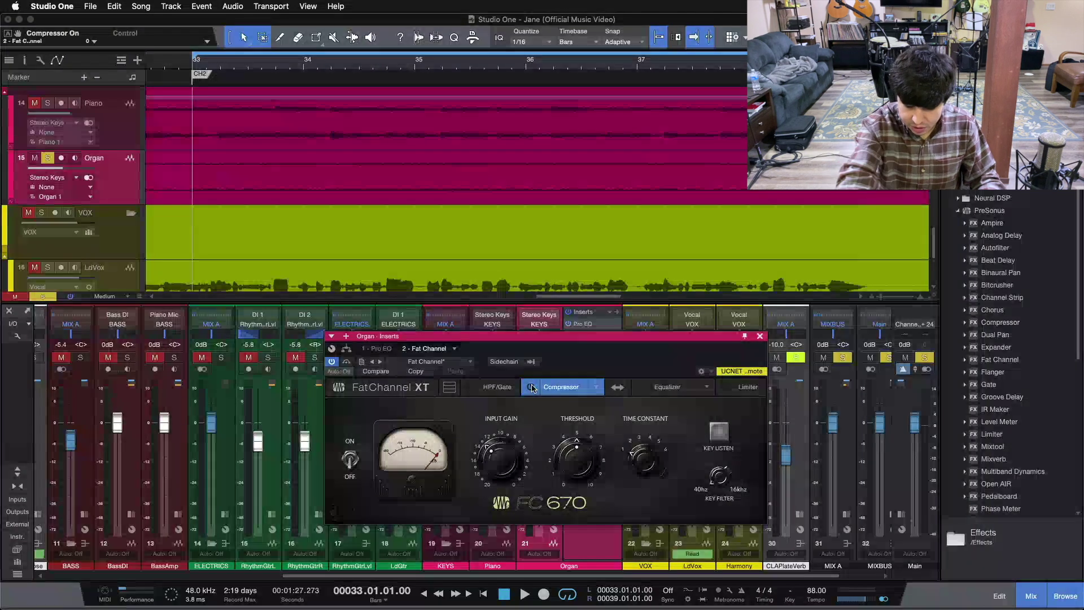
key("space")
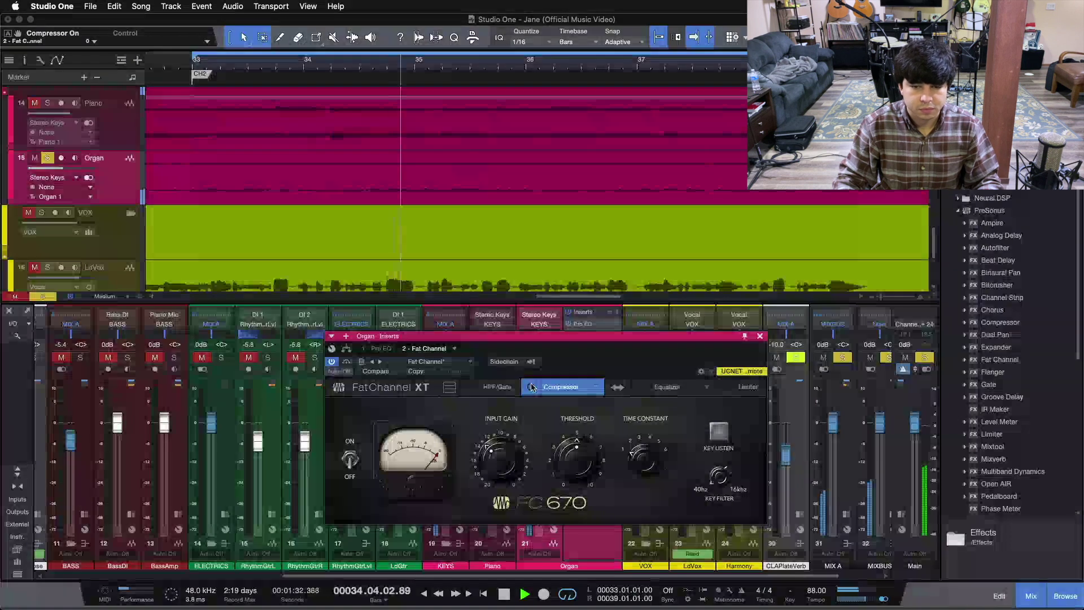
left_click(531, 387)
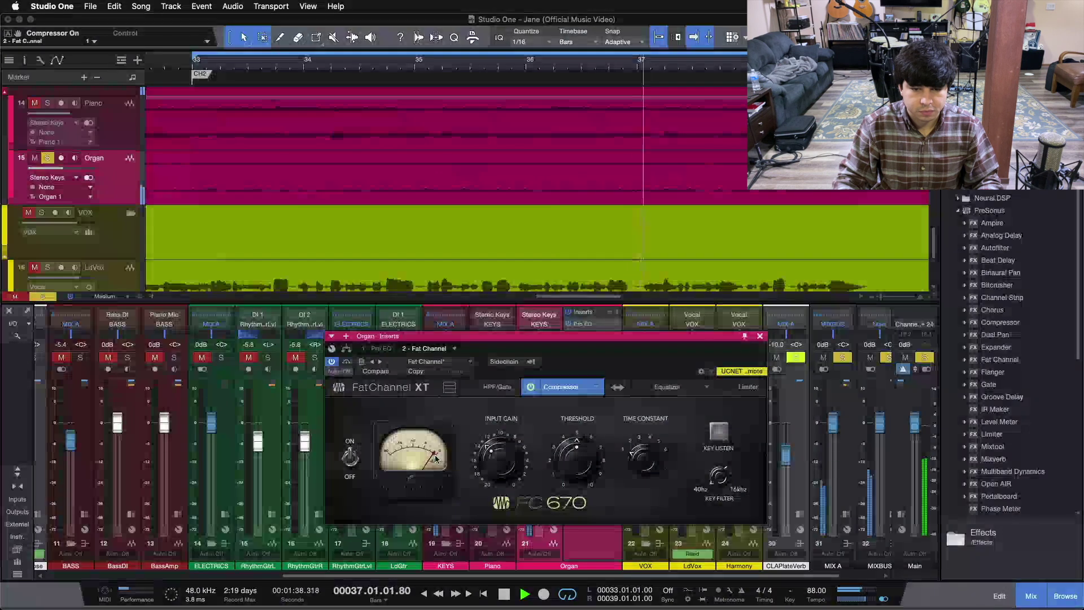
left_click(531, 387)
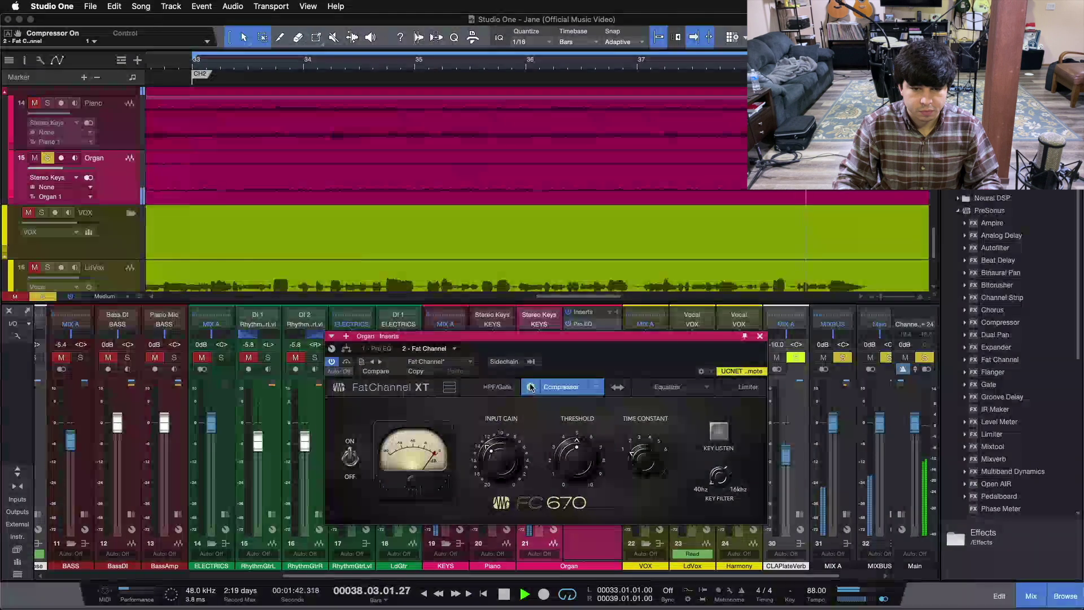
left_click(531, 387)
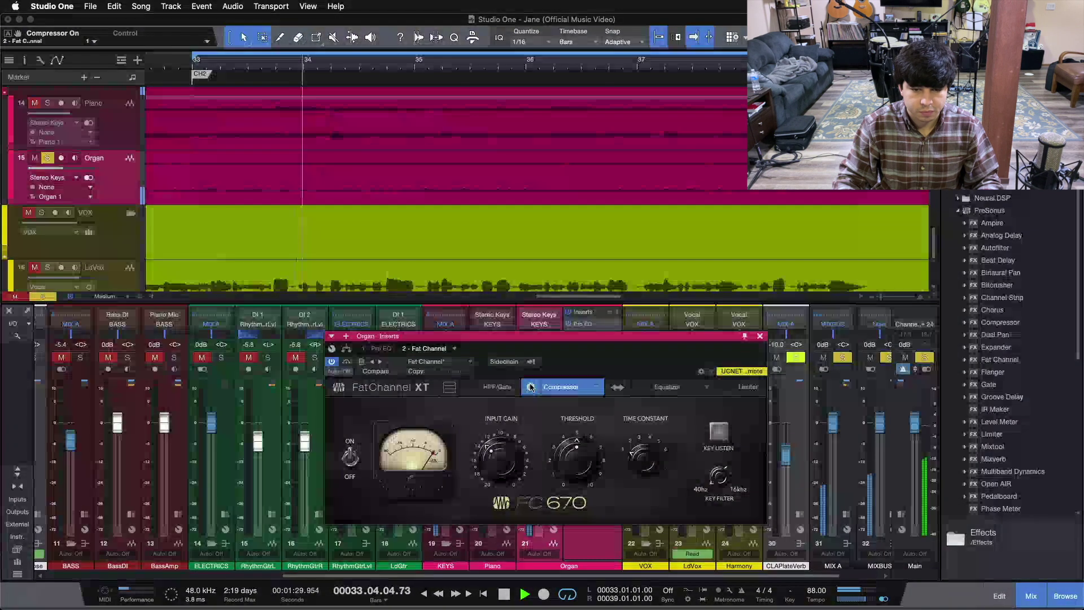
left_click(530, 386)
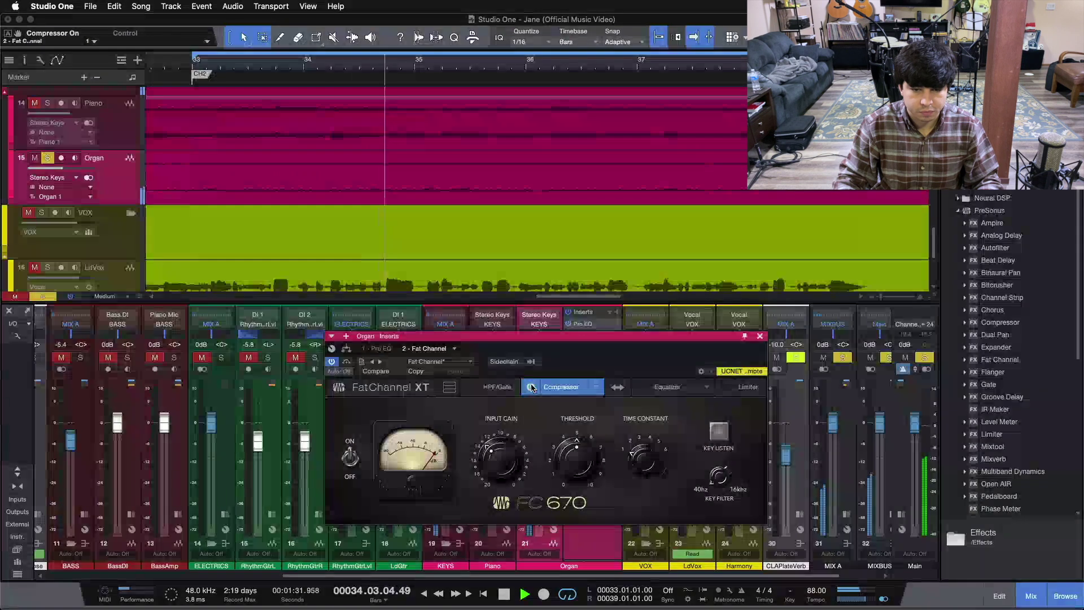
left_click(530, 386)
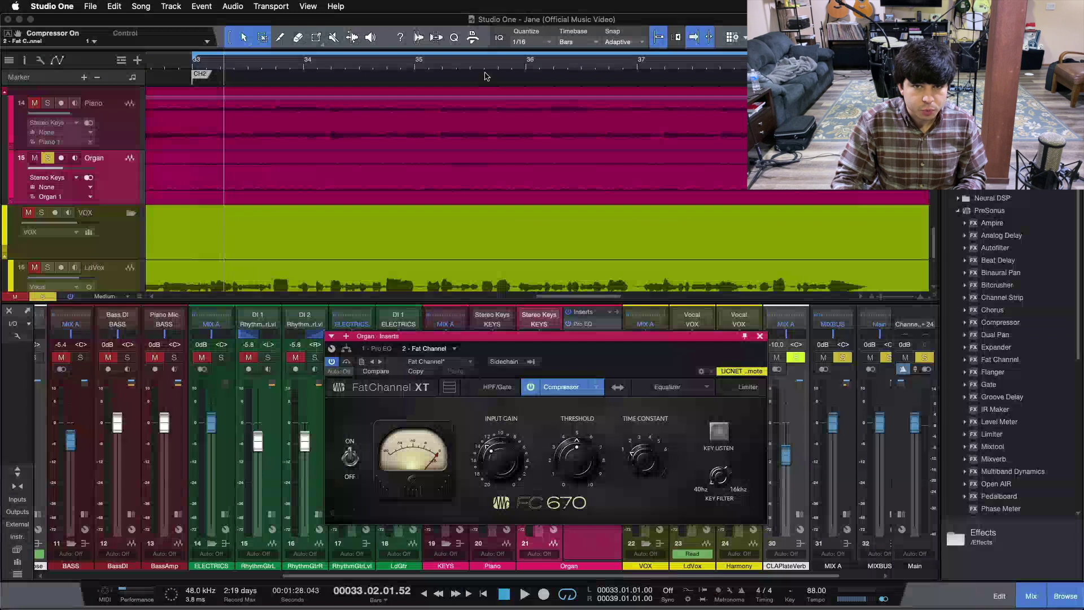
Replay the organ's second chorus with the compressor bypassed and engaged in alternation, and stop playback with it engaged
left_click_drag(494, 65, 536, 25)
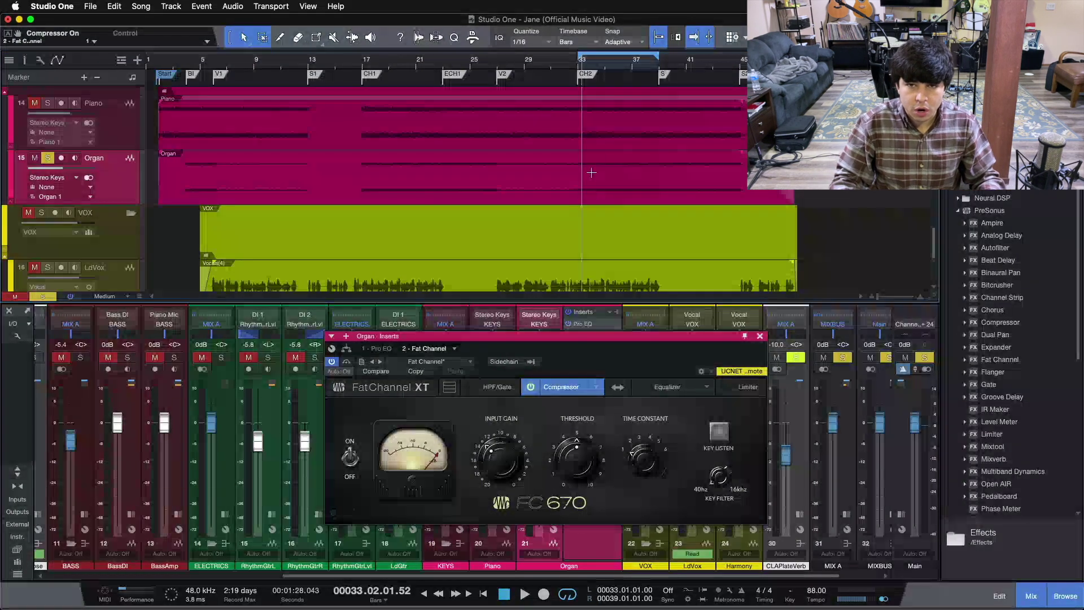
left_click_drag(617, 64, 532, 107)
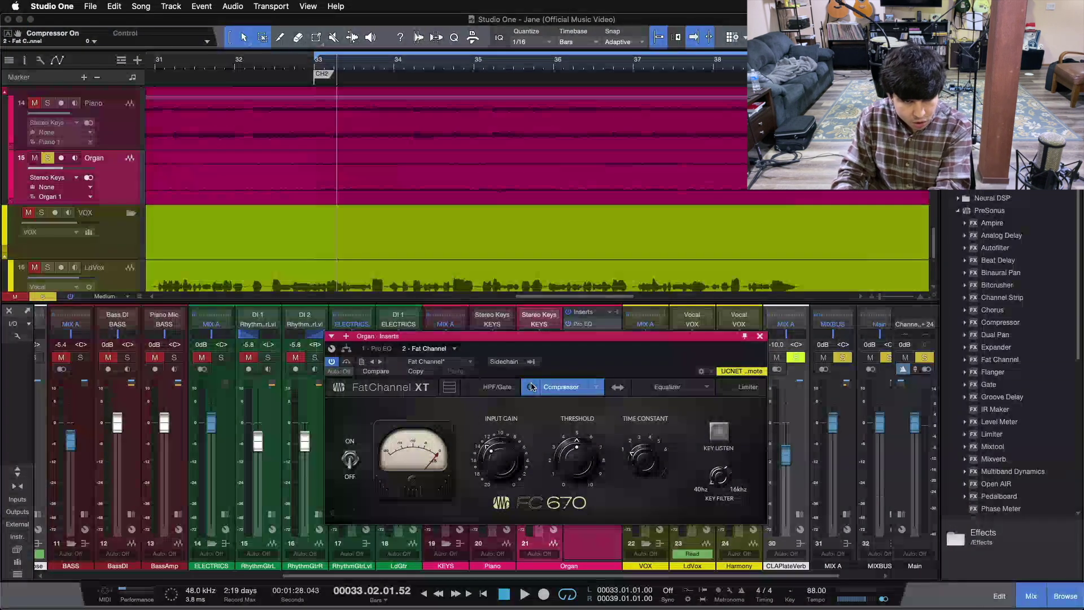
key("space")
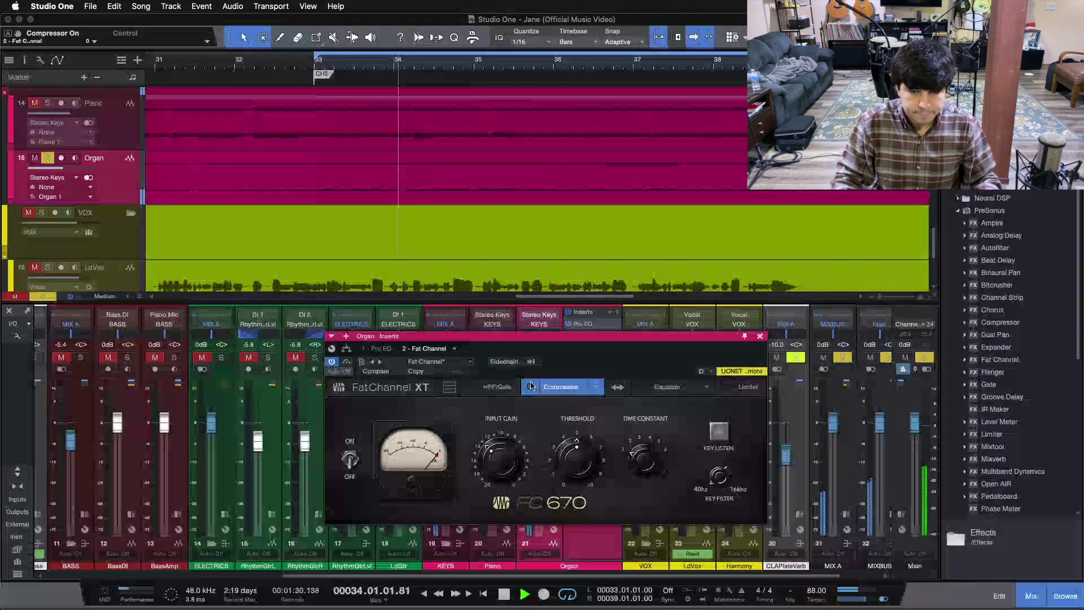
left_click(530, 387)
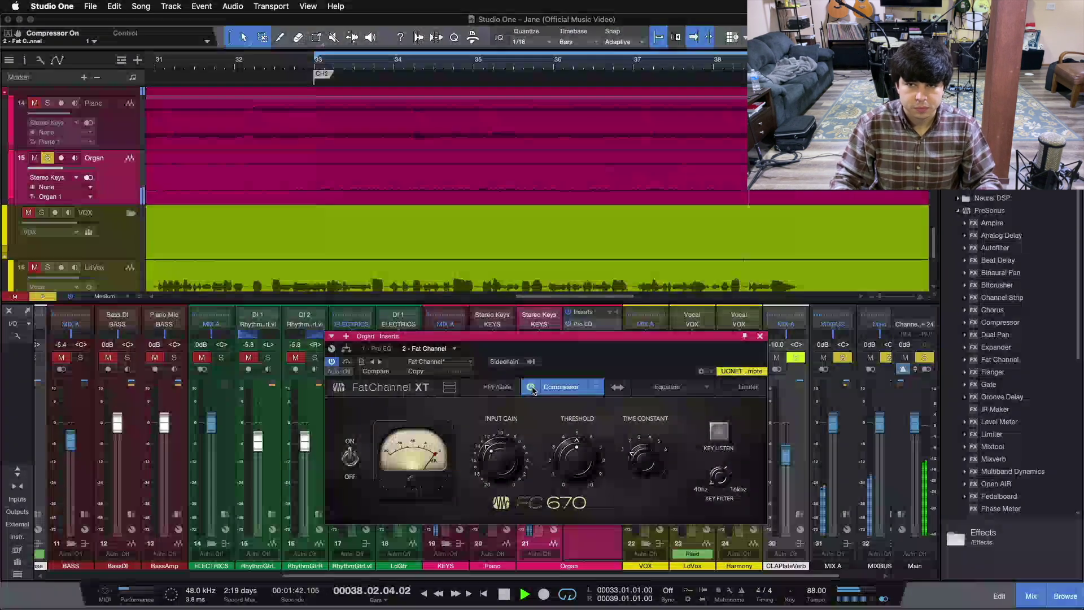
left_click(531, 387)
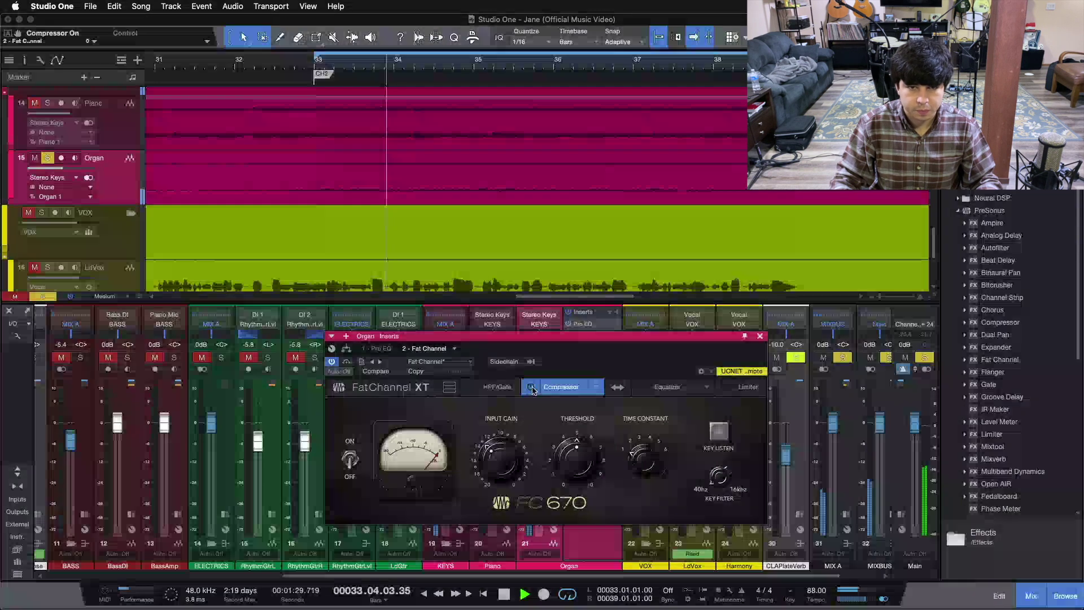
left_click(532, 388)
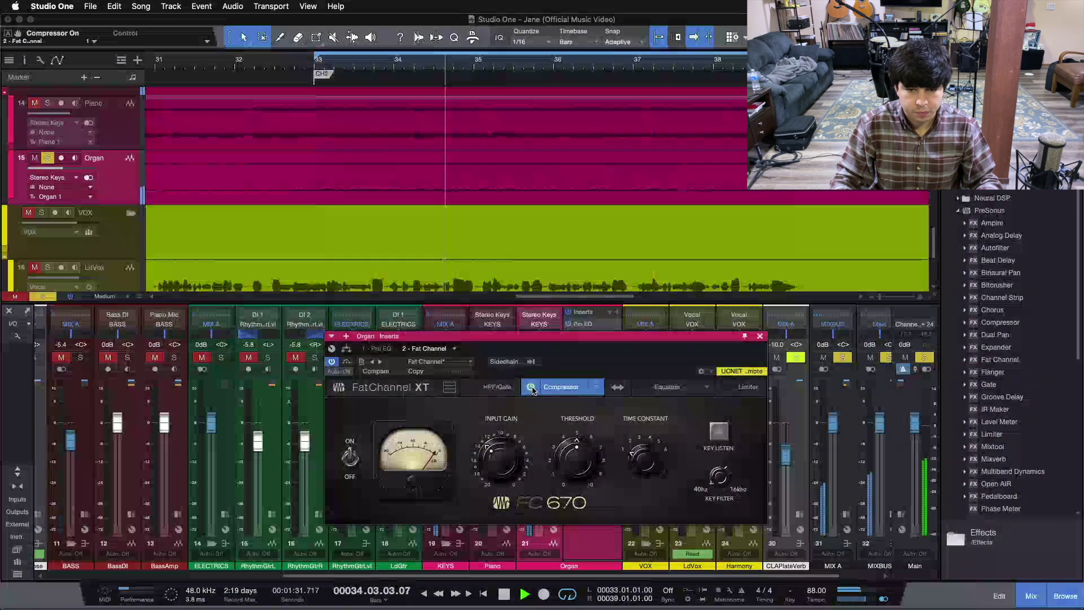
left_click(531, 387)
left_click(531, 388)
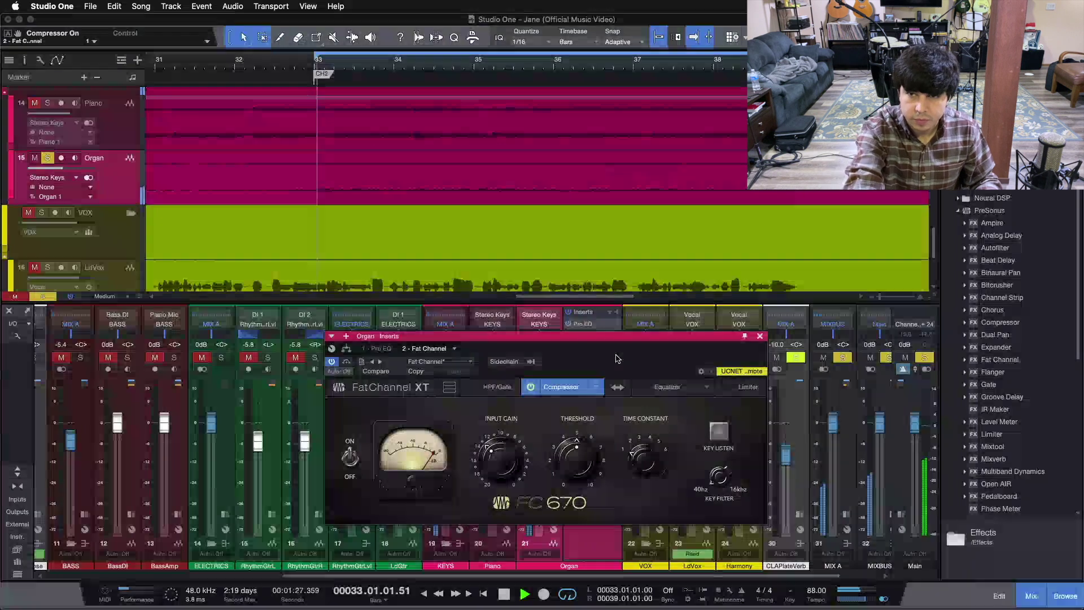
key("space")
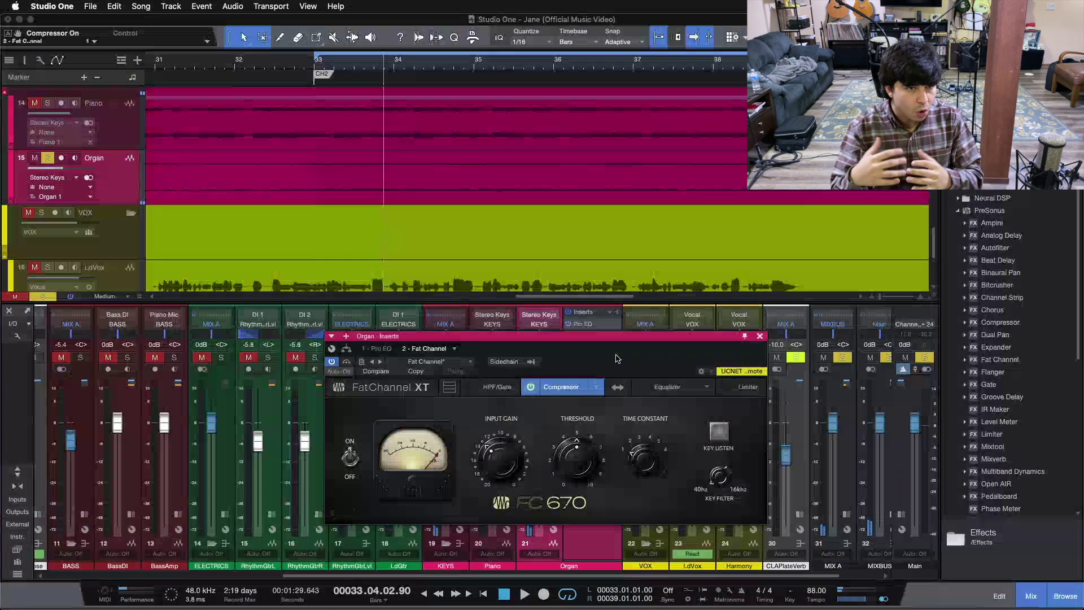
Close the plug-in window, play the chorus with the organ unsoloed, and compare all its inserts bypassed and active in the full mix
left_click(759, 336)
key("KP_0")
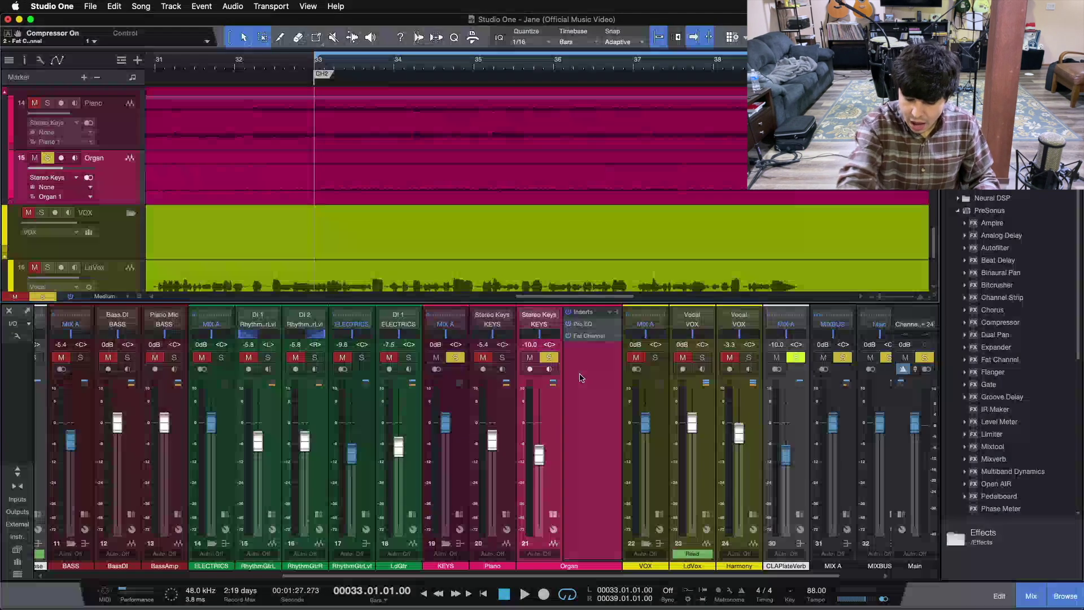
key("space")
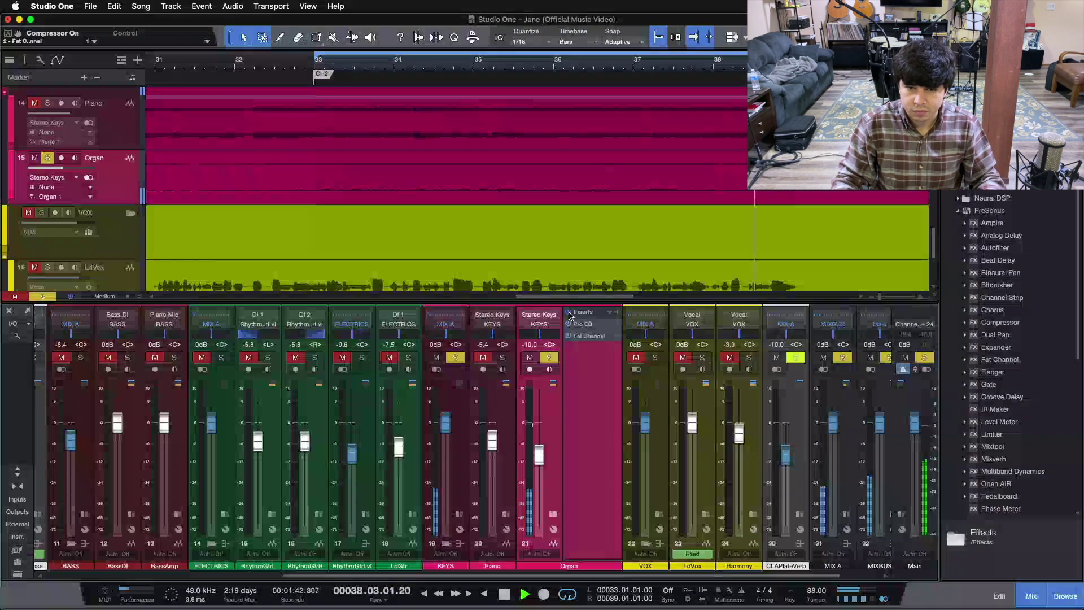
key("s")
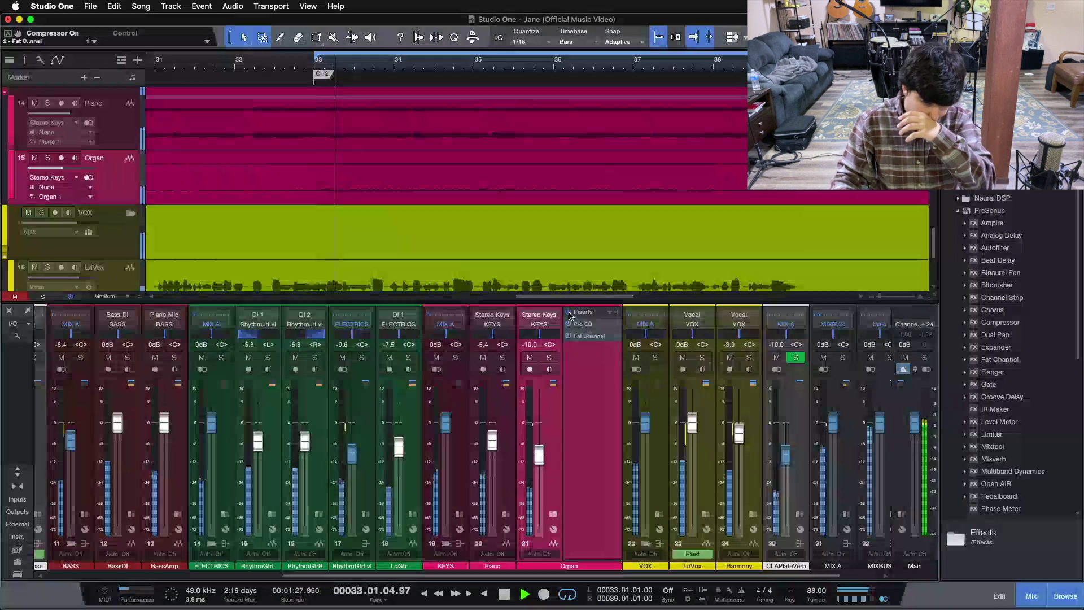
left_click(568, 312)
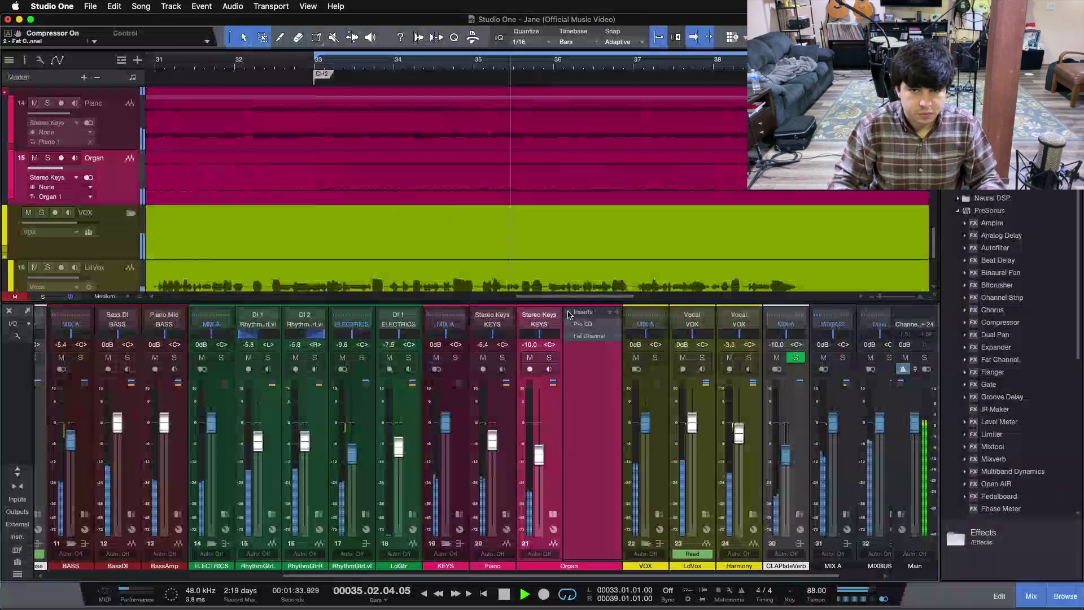
left_click(568, 313)
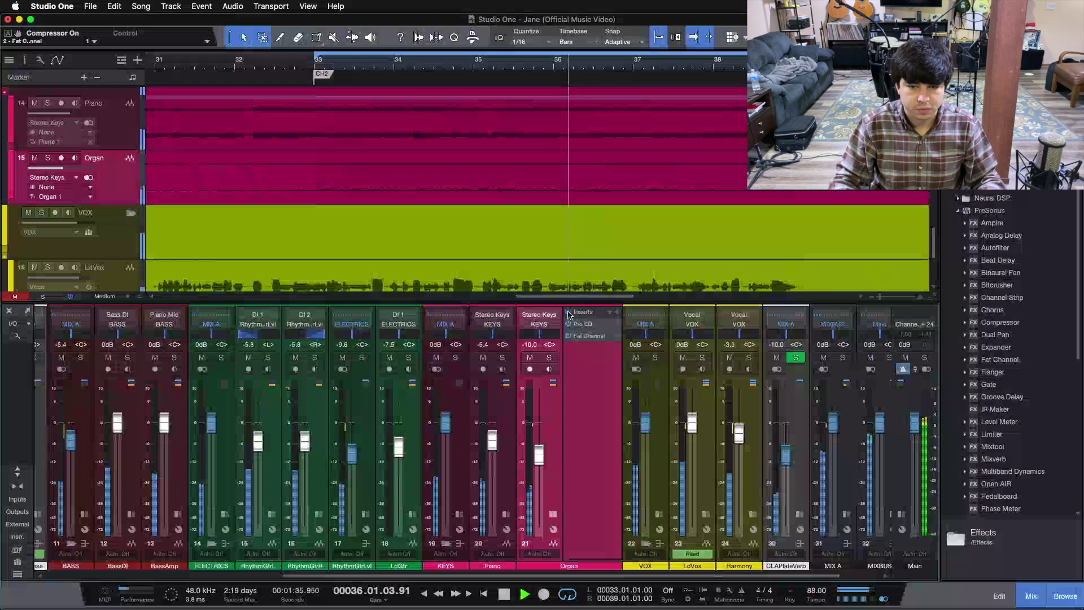
Solo the organ again, compare its complete insert chain bypassed and active, and stop playback with the inserts active
left_click(550, 358)
left_click(568, 312)
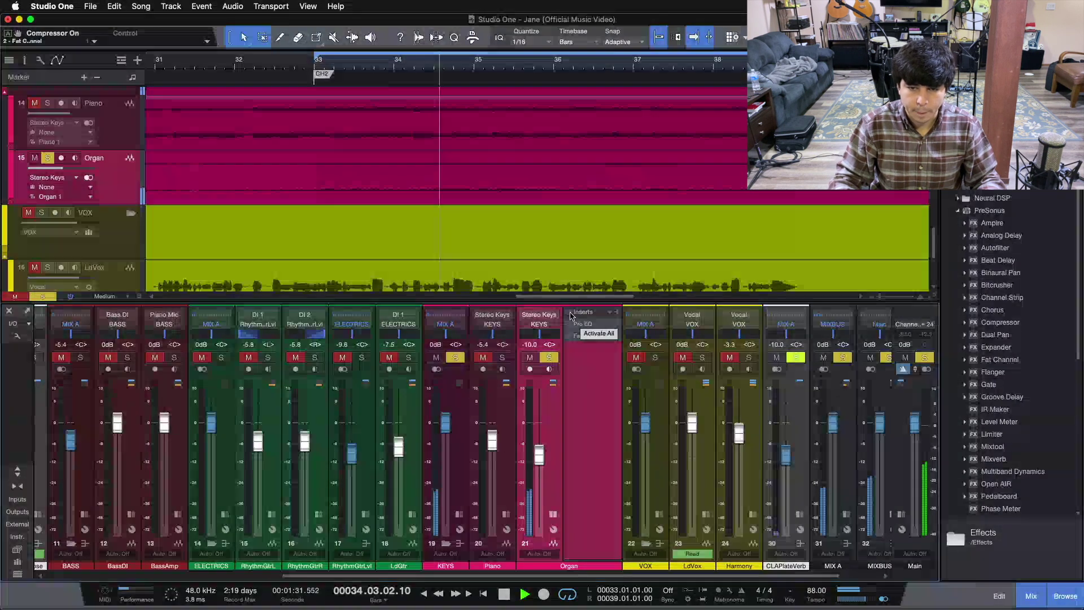
left_click(568, 313)
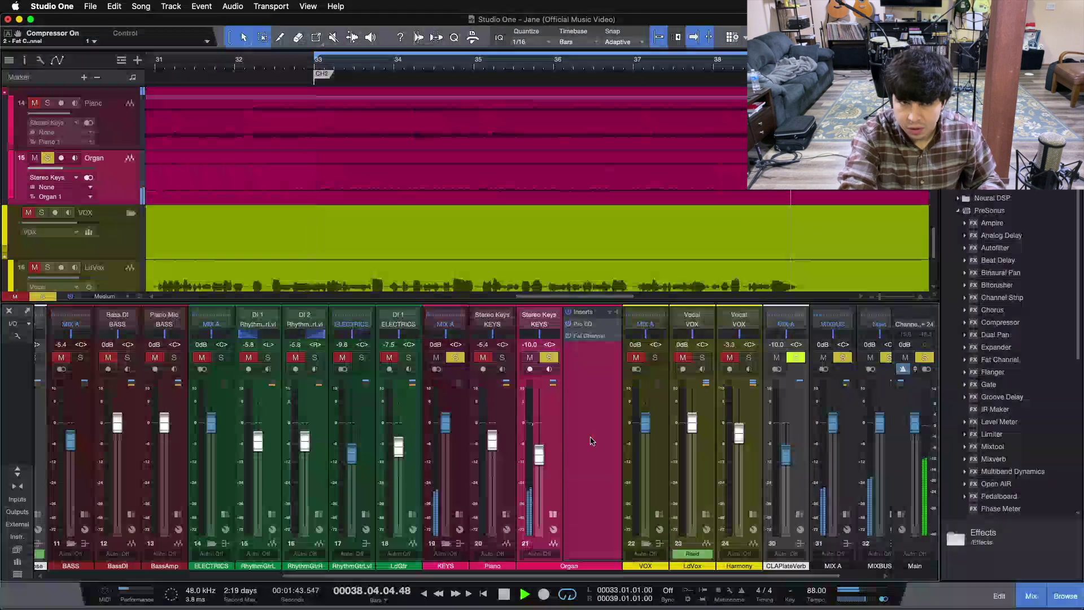
key("space")
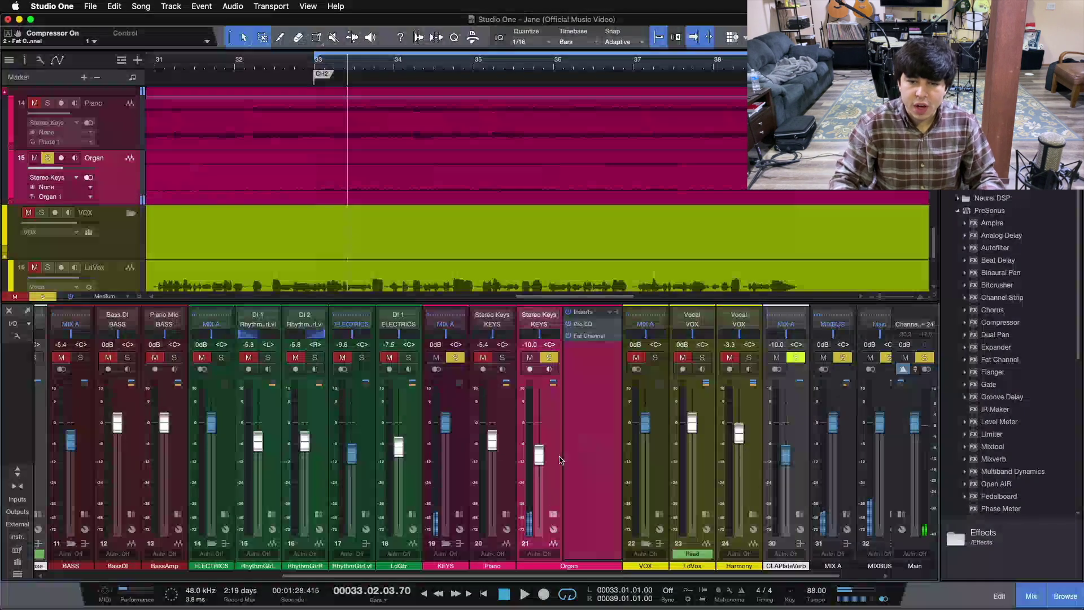
Reopen the organ's Pro EQ, move its window up over the arrangement, and switch to the Fat Channel compressor
left_click(583, 328)
left_click_drag(598, 353, 574, 233)
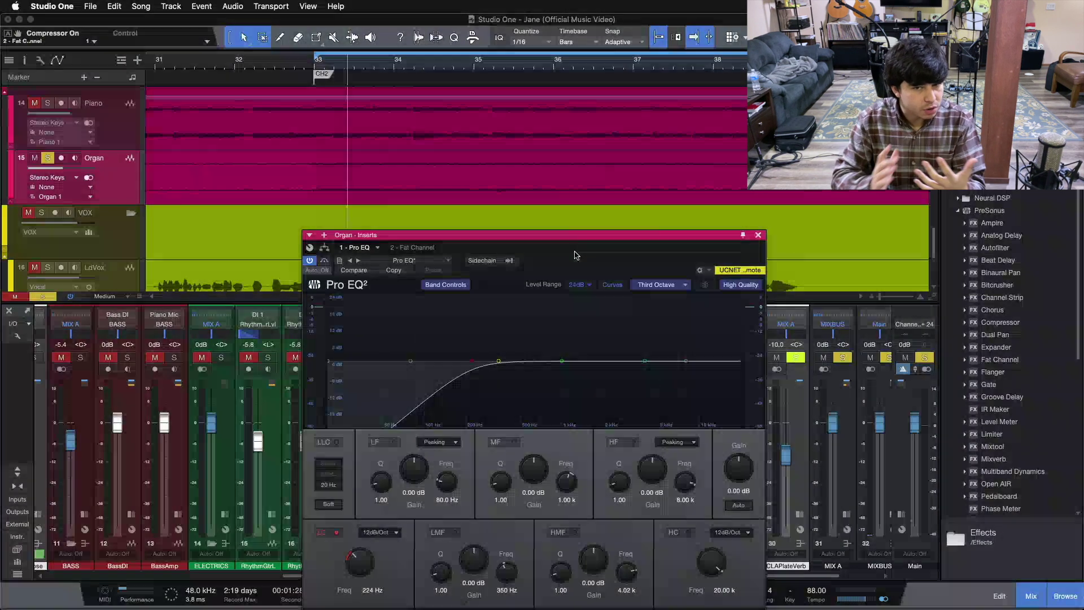
left_click(402, 248)
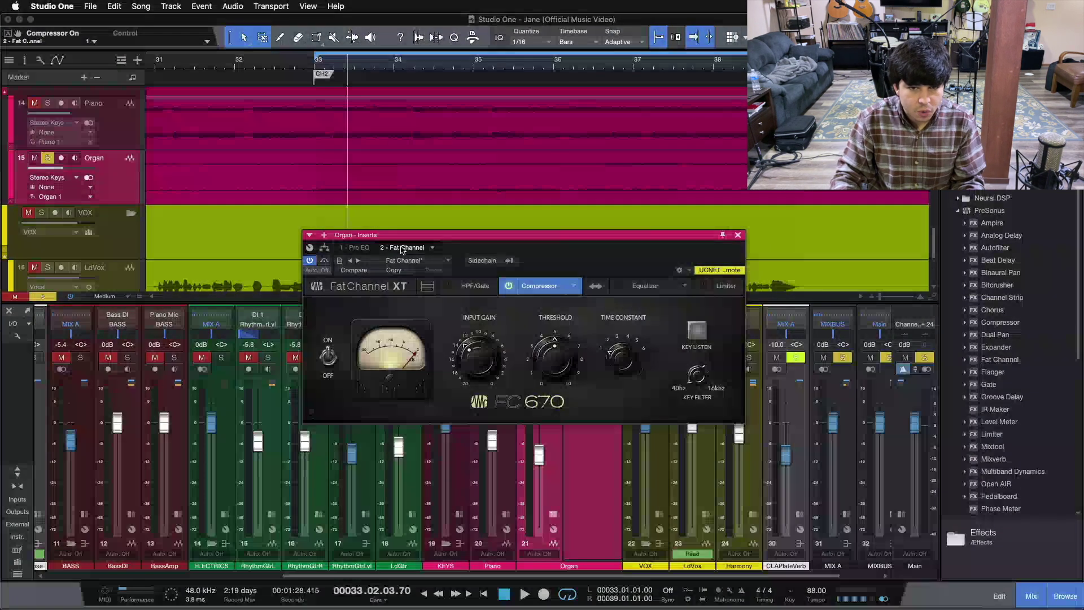